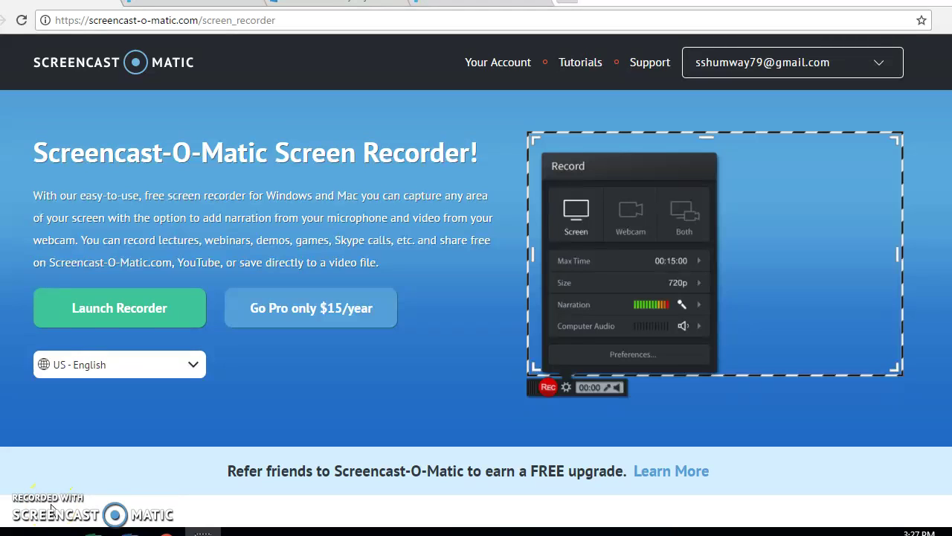
- Switch to the blank Excel worksheet
left_click(29, 504)
left_click(28, 506)
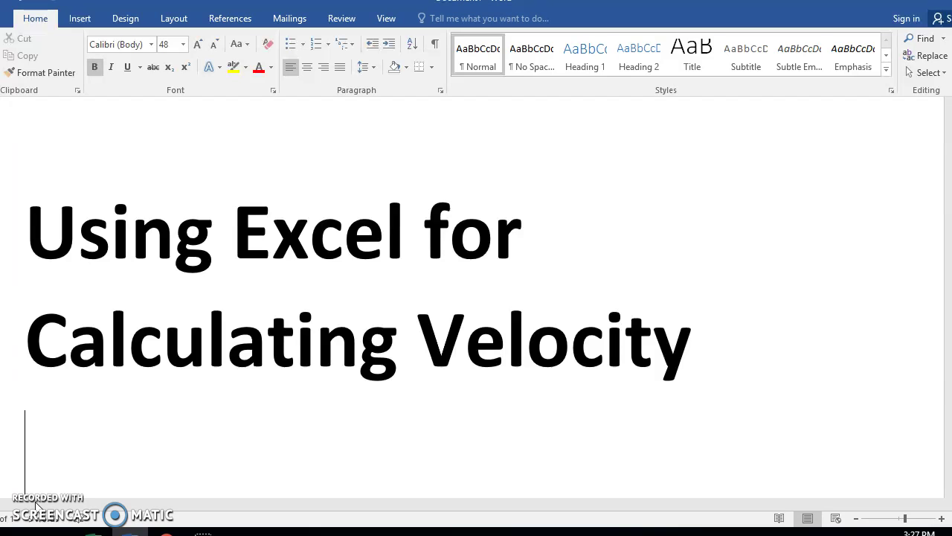
left_click(93, 531)
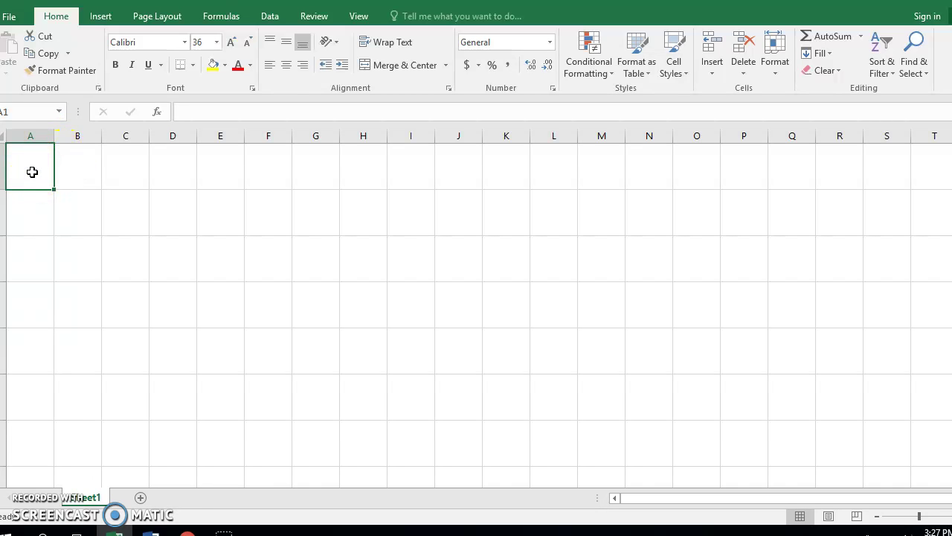
- Enter the header "distance (m)" in cell A1 and widen column A to fit it
type("distganc")
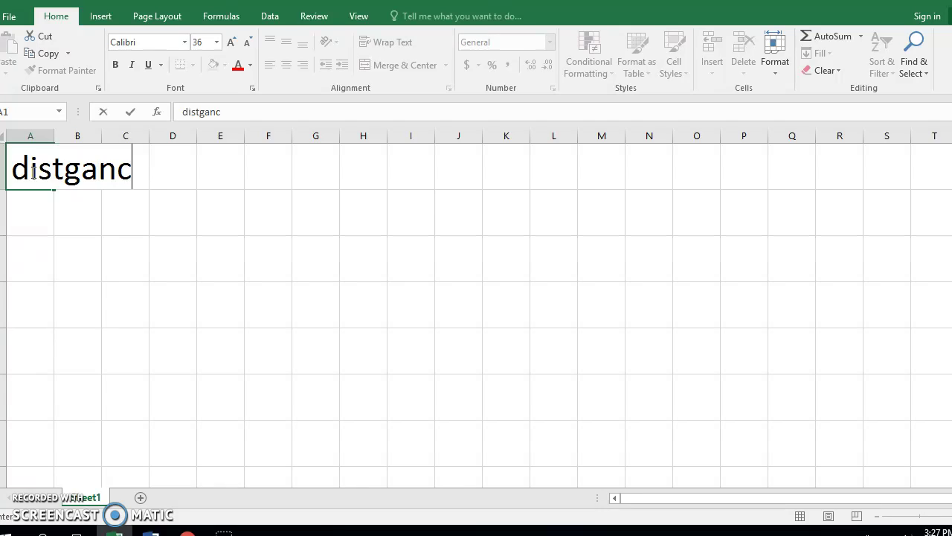
key("BackSpace")
key("BackSpace")
key("BackSpace")
key("BackSpace")
type("ance ")
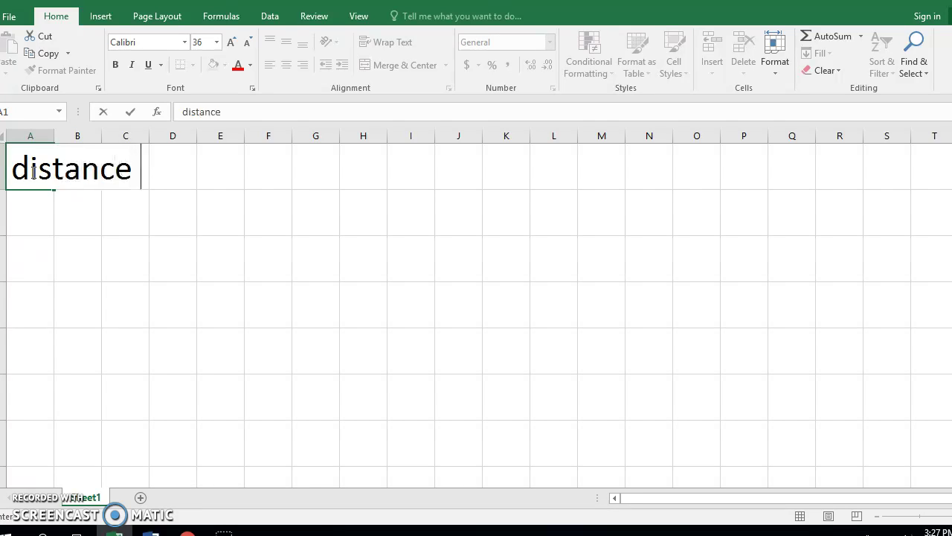
type("(m)")
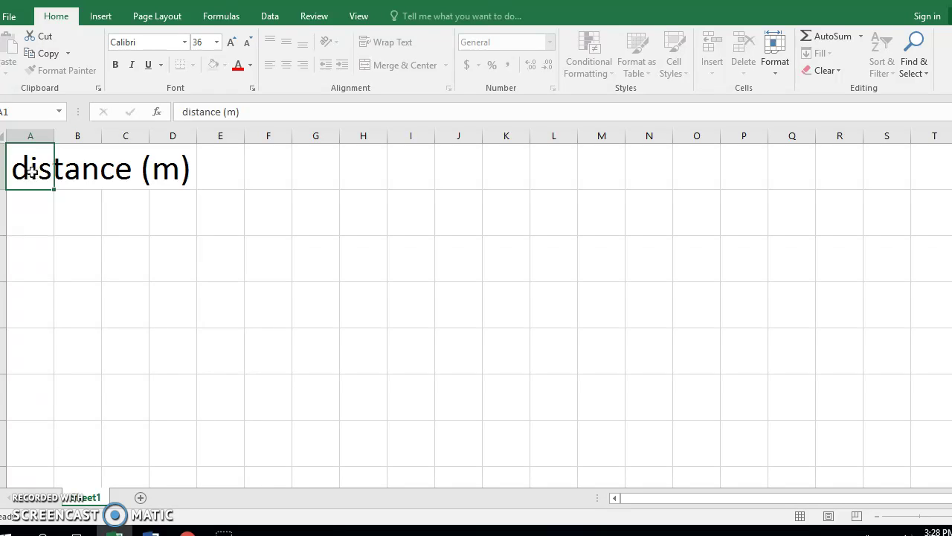
key("Return")
left_click_drag(53, 139, 199, 127)
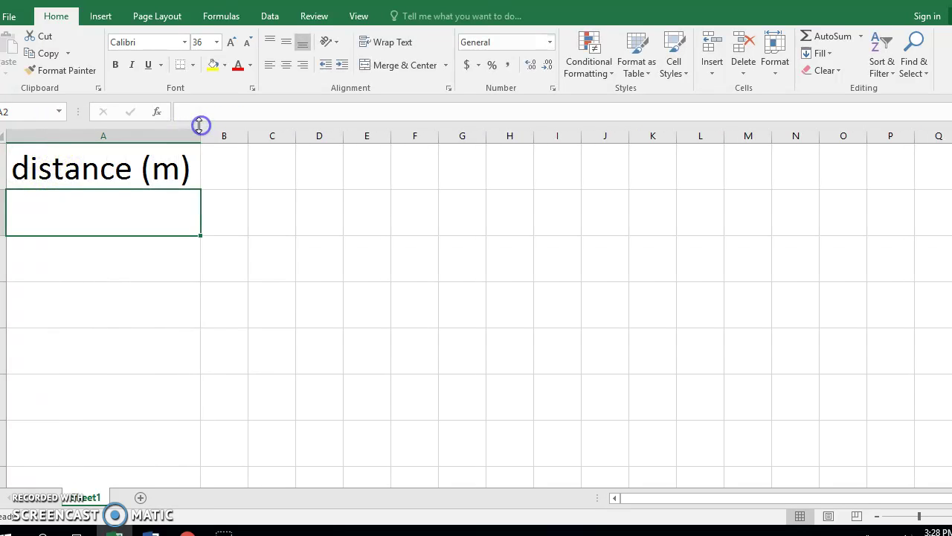
- Enter the header "Timestamp (s)" in cell B1 and widen column B to fit it
left_click(221, 168)
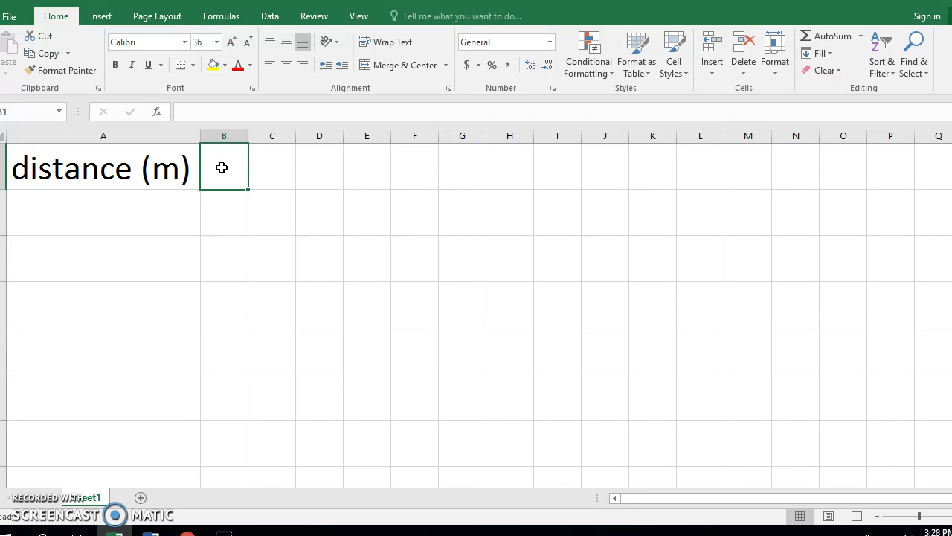
type("Times")
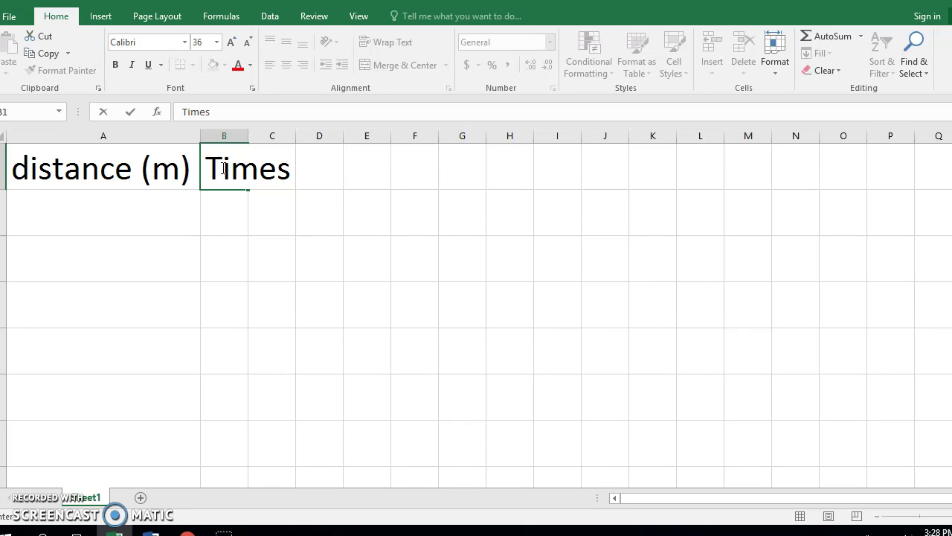
type("tamp")
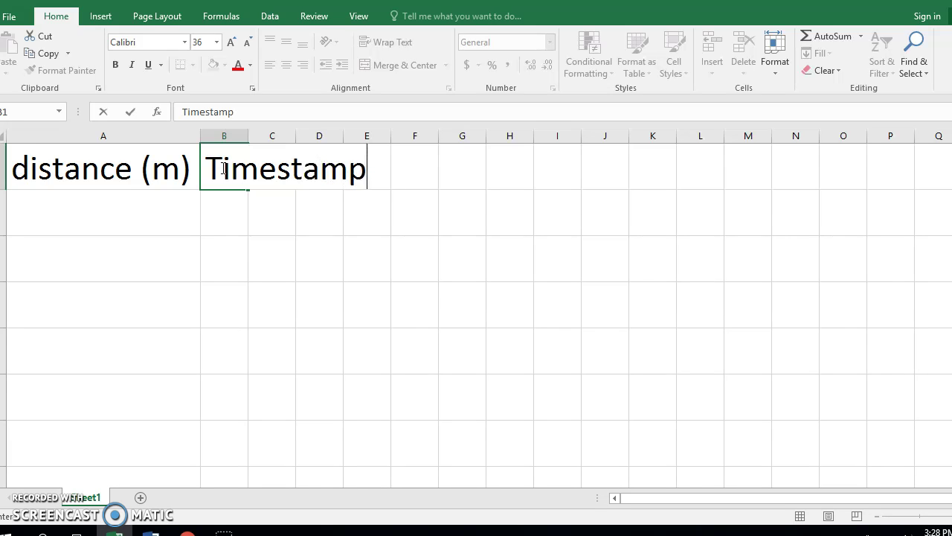
type(" (s)")
key("Return")
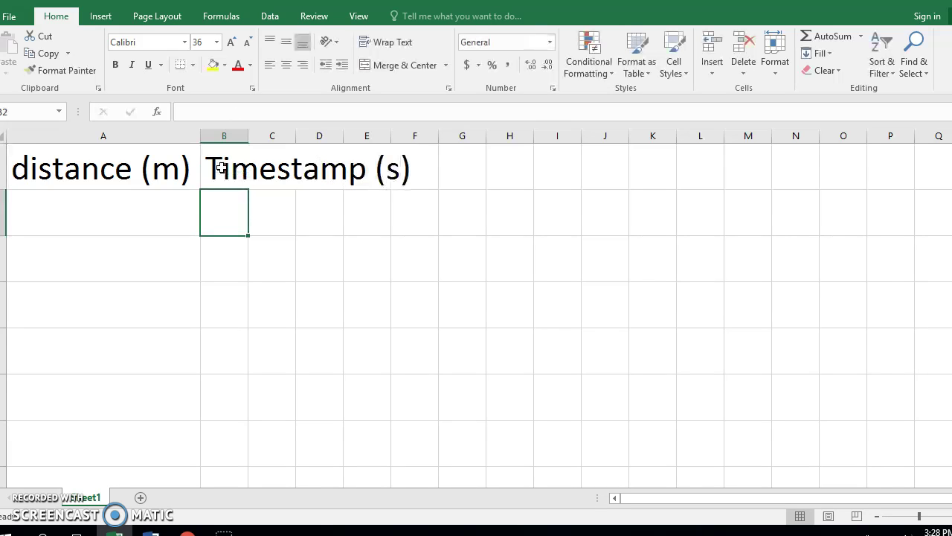
left_click_drag(249, 136, 422, 136)
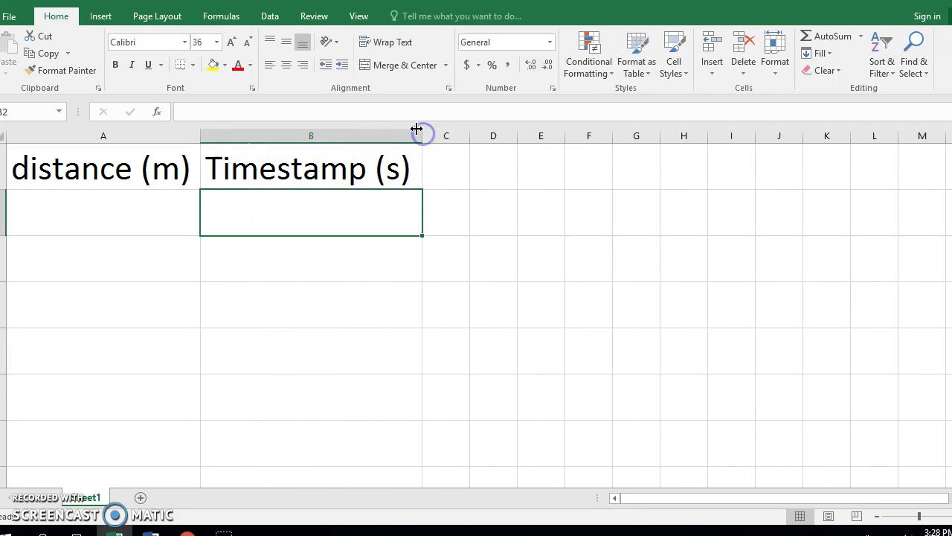
- Enter the header "time (s)" in cell C1 and widen column C to fit it
left_click(443, 165)
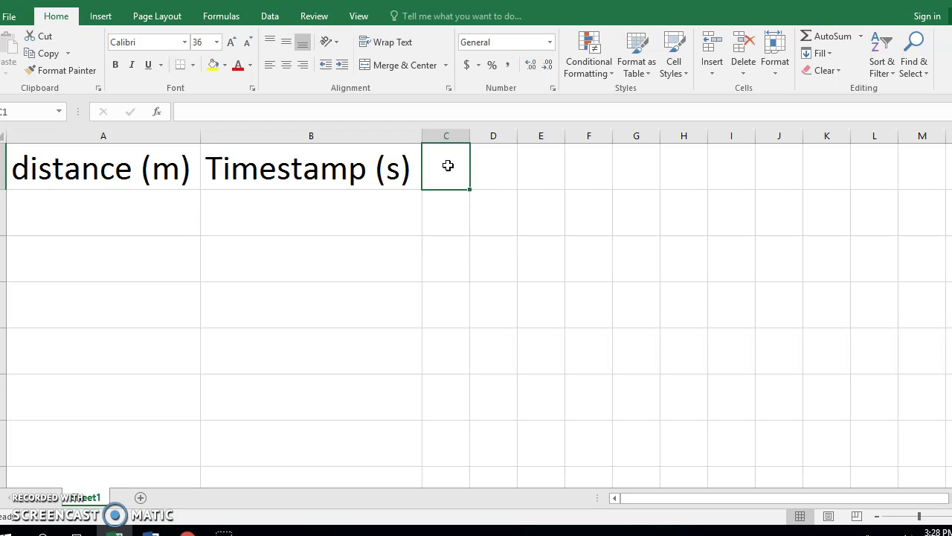
type("time")
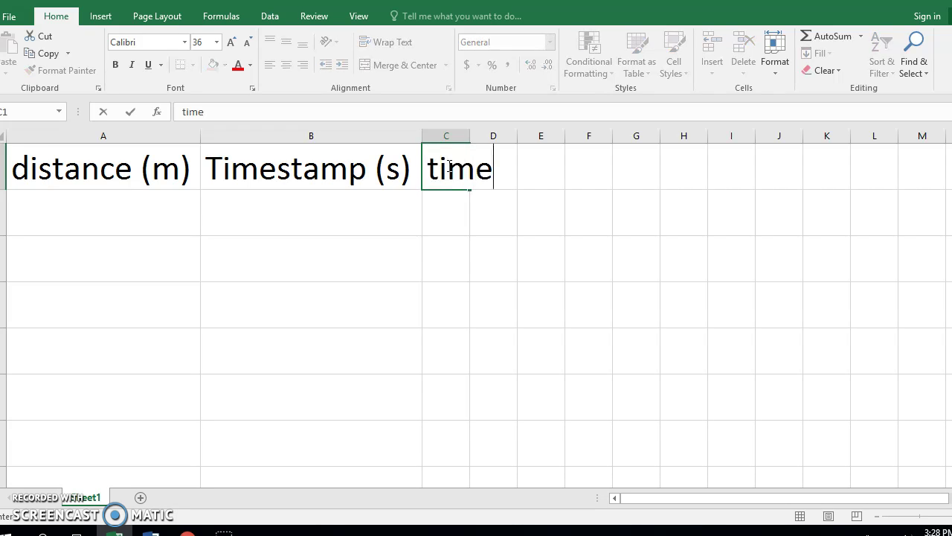
type(" (s)")
key("Return")
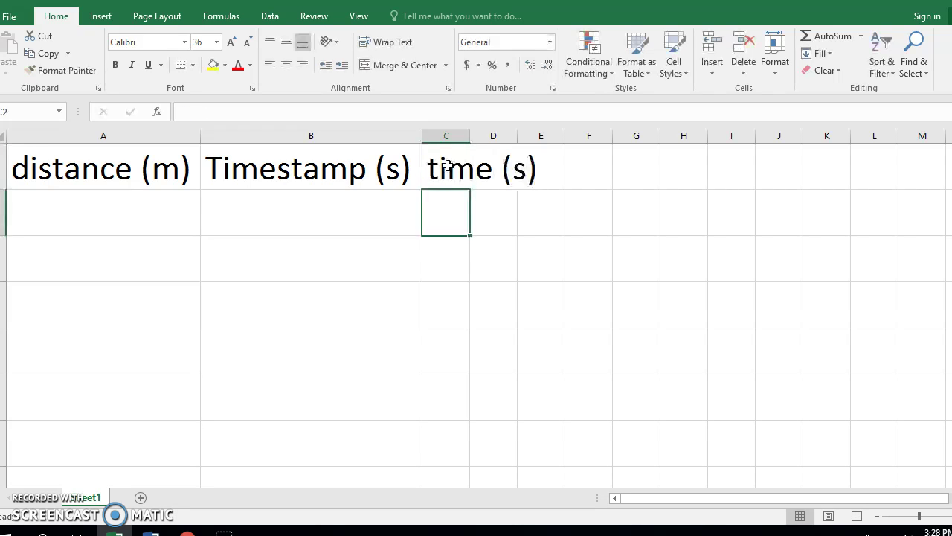
left_click_drag(470, 136, 556, 143)
- Enter the header "delta (m)" in cell D1 and widen column D to fit it
left_click(571, 167)
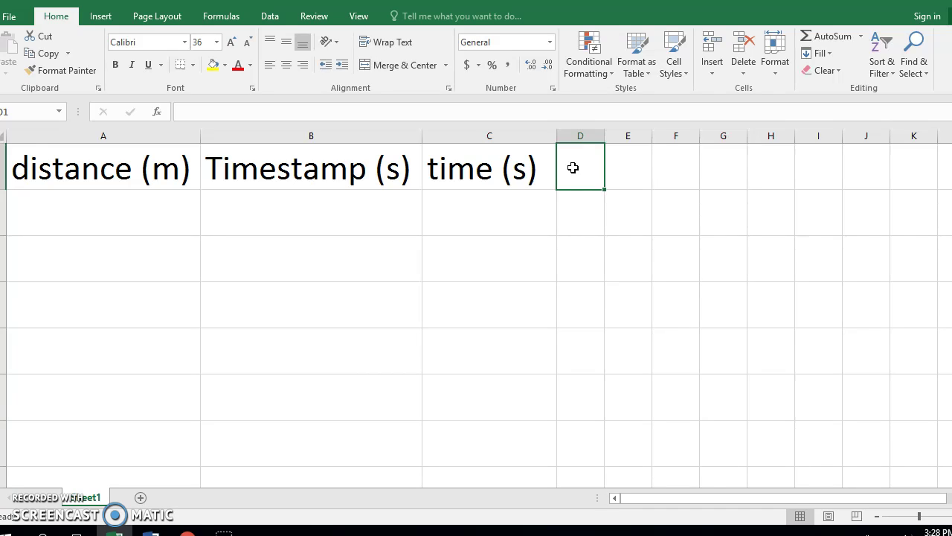
type("delta")
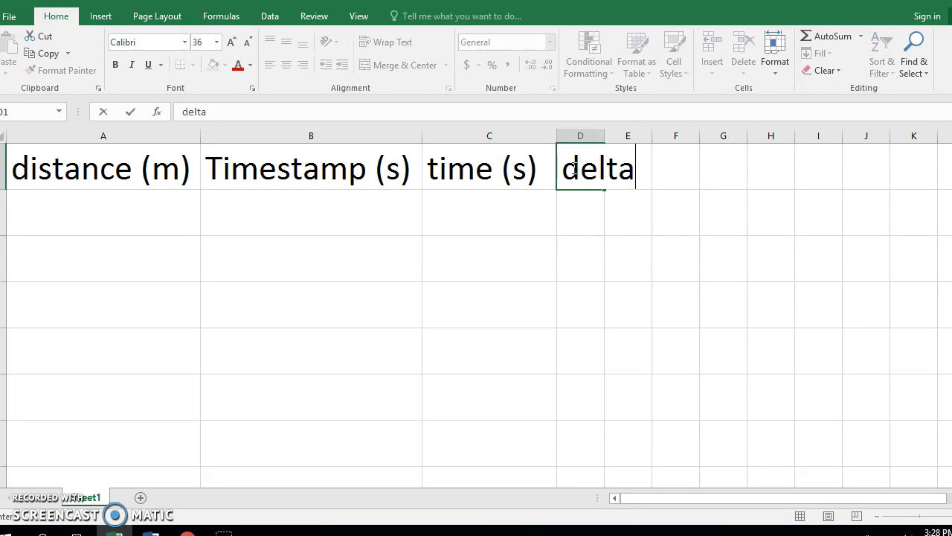
type(" (m)")
key("Return")
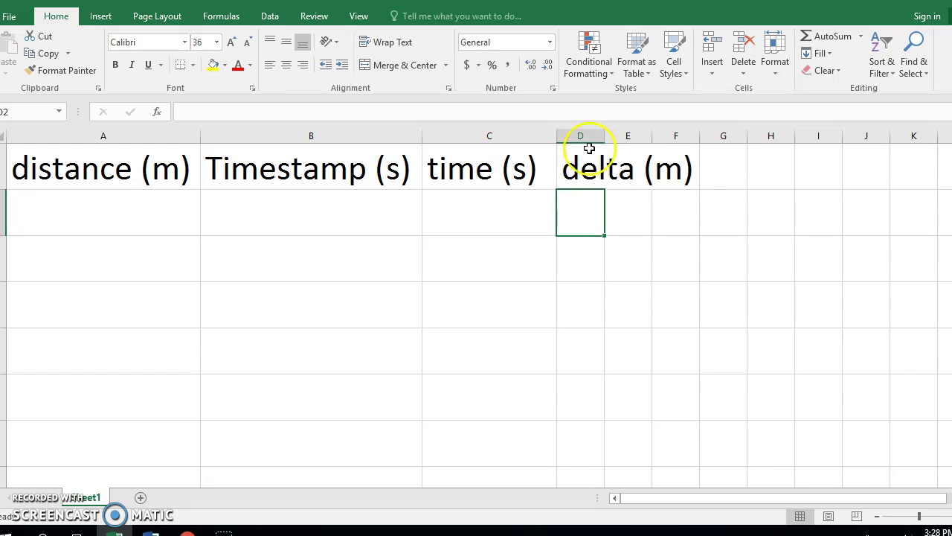
left_click_drag(603, 136, 704, 142)
- Enter the header "velocity (m/s)" in cell E1 and widen column E to fit it
left_click(732, 167)
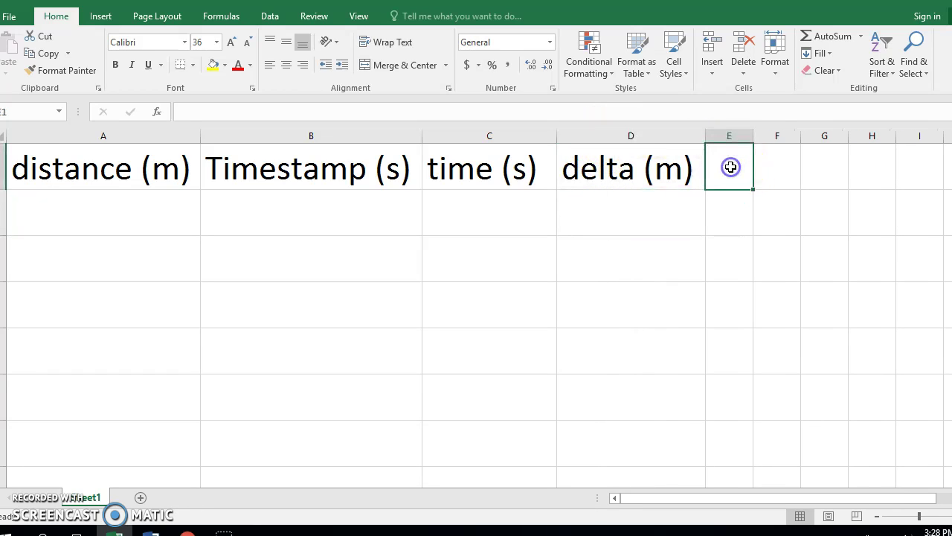
type("velot")
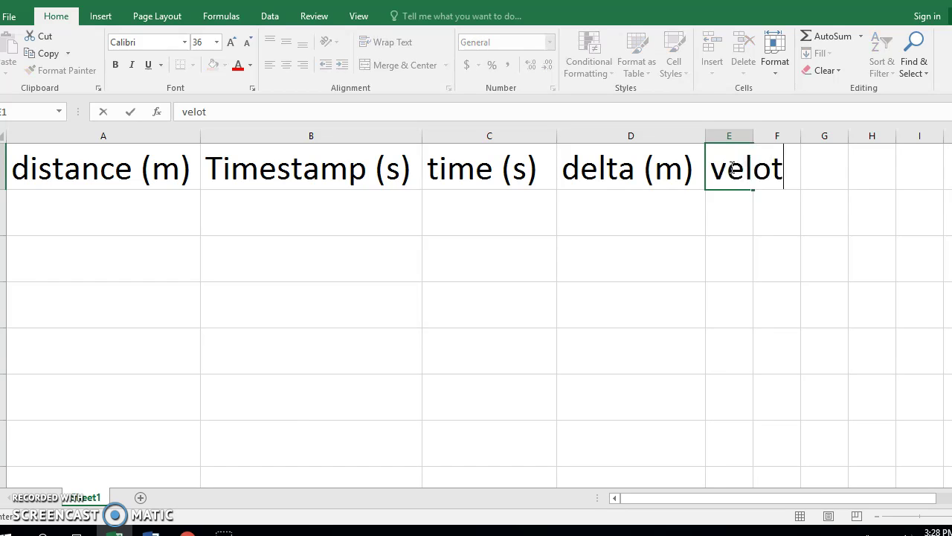
key("BackSpace")
type("cuit")
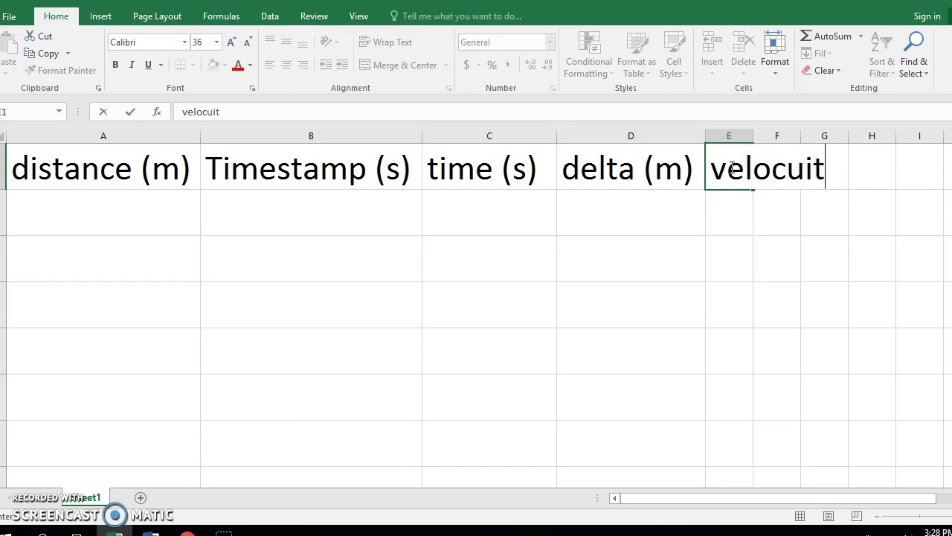
key("BackSpace")
key("BackSpace")
key("BackSpace")
type("ity")
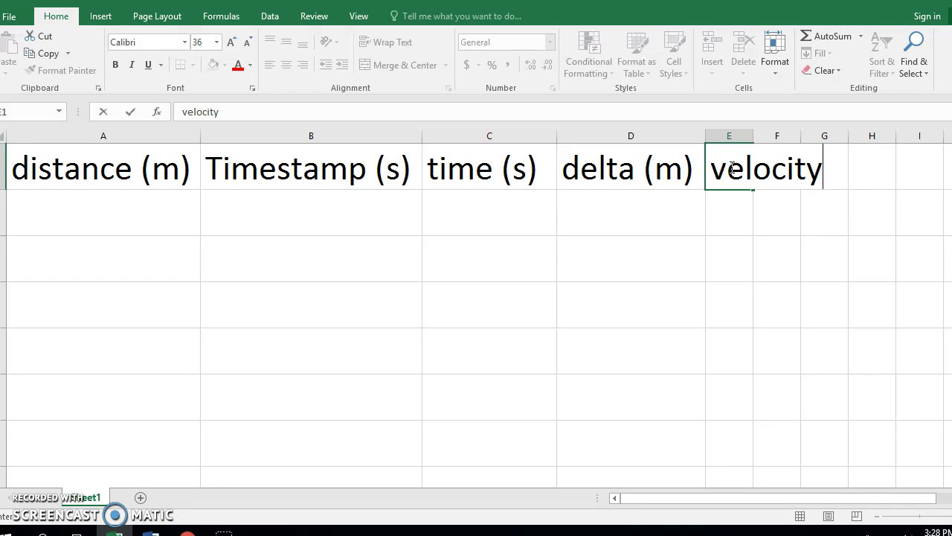
type(" (m/s)")
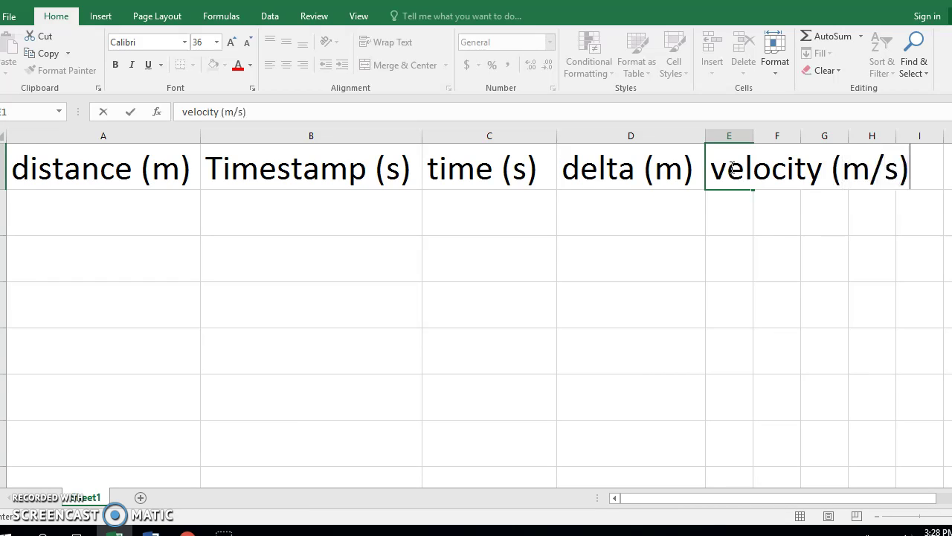
key("Return")
left_click_drag(752, 137, 917, 137)
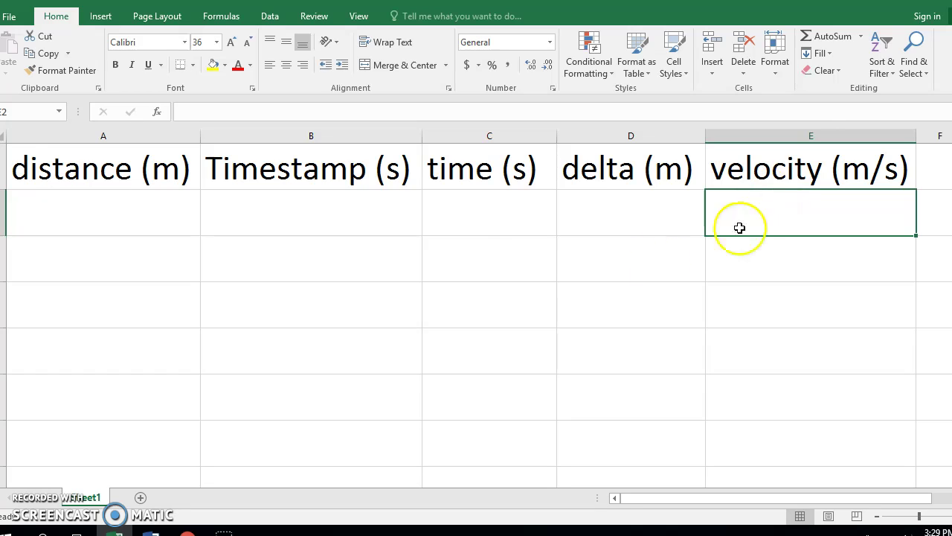
- Fill the distance column with 0, 10, 30 and 60 in cells A2 to A5
left_click(118, 227)
type("0j")
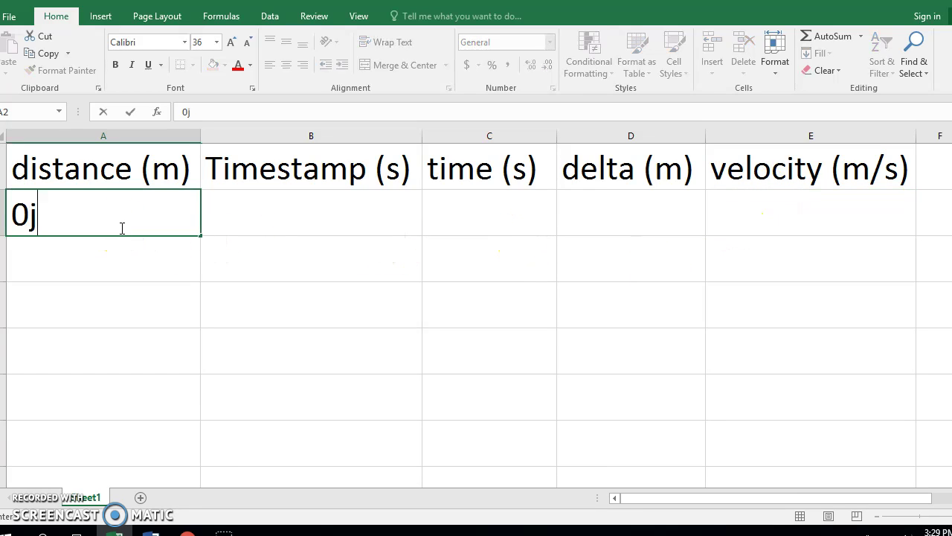
key("Return")
left_click(121, 228)
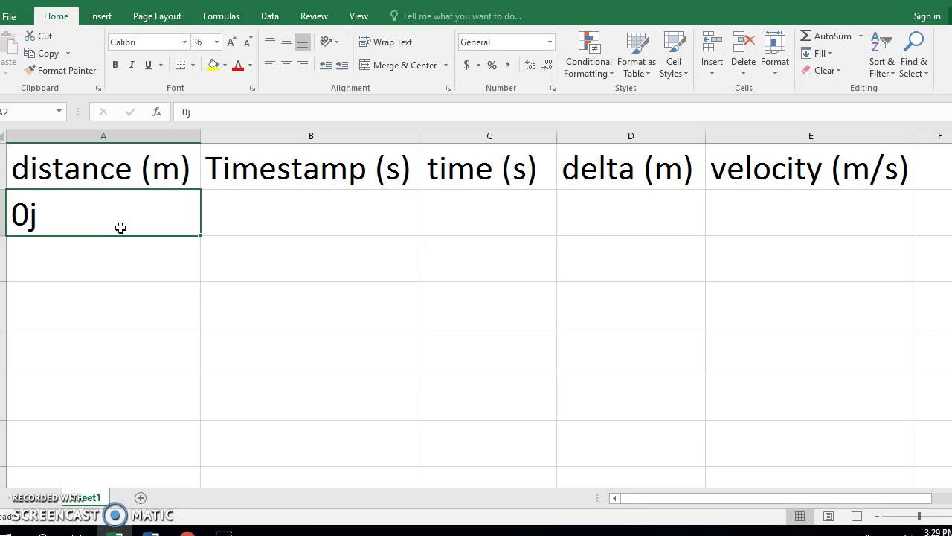
type("0")
key("Return")
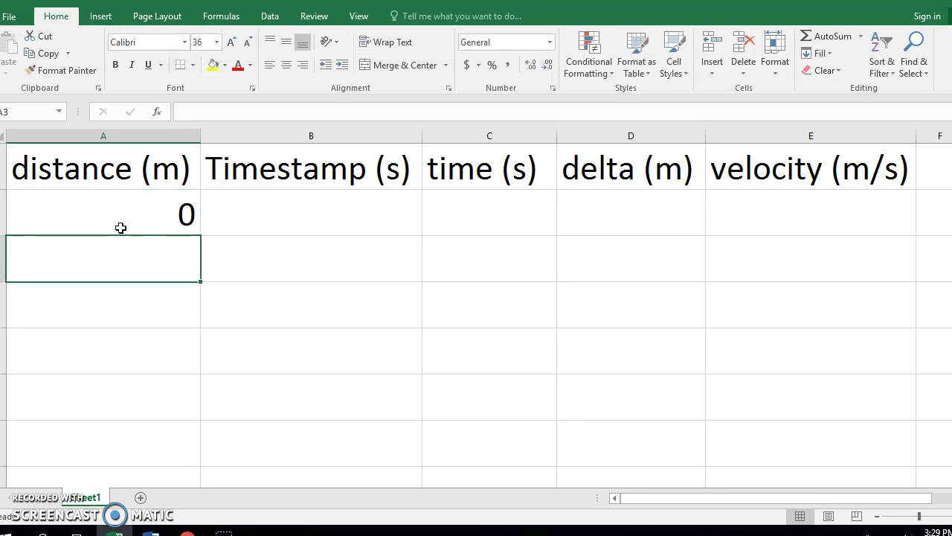
type("1")
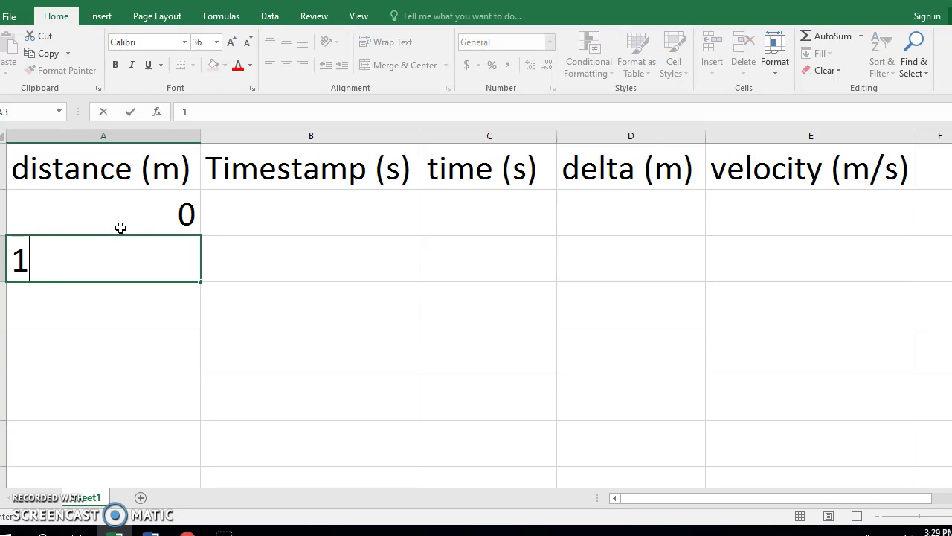
type("0")
key("Return")
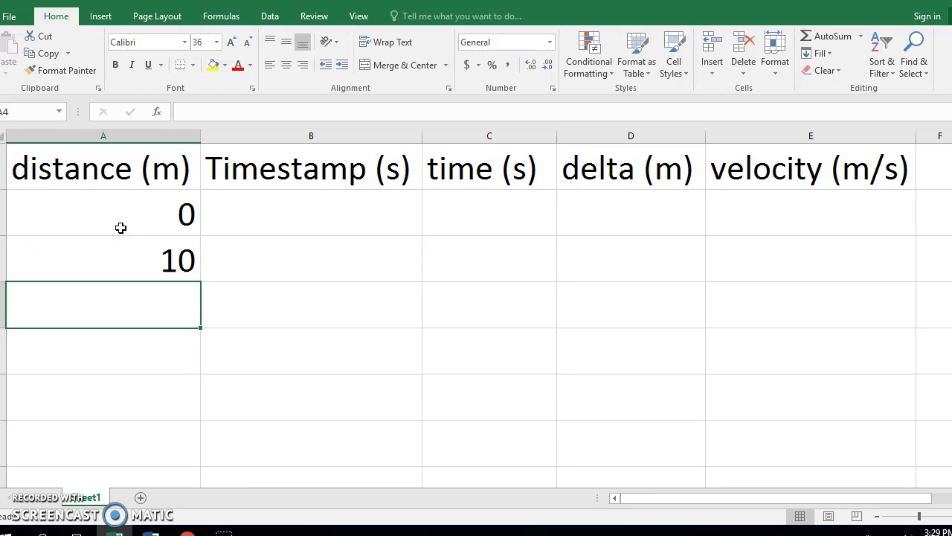
type("30")
key("Return")
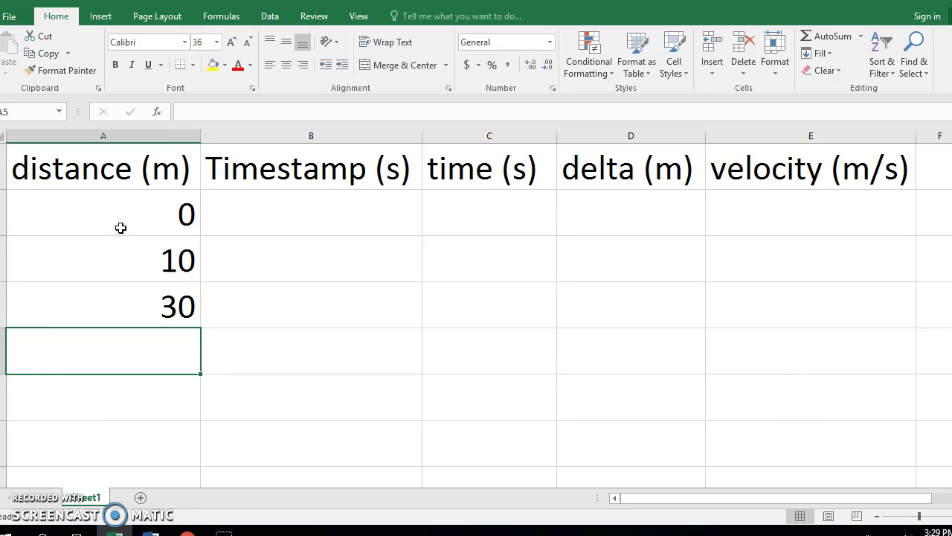
type("60")
key("Return")
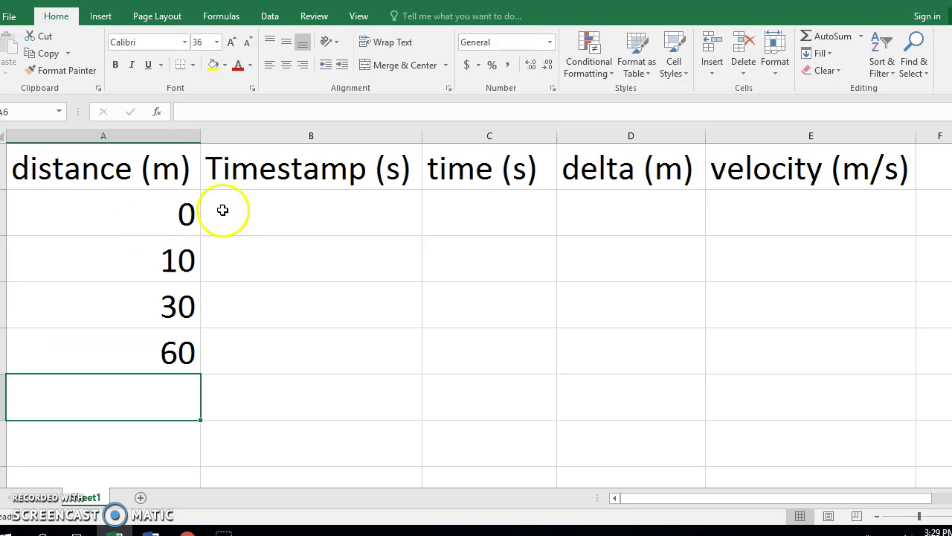
- Fill the Timestamp column with 2.1, 4.5, 8.4 and 19.6 in cells B2 to B5
left_click(222, 211)
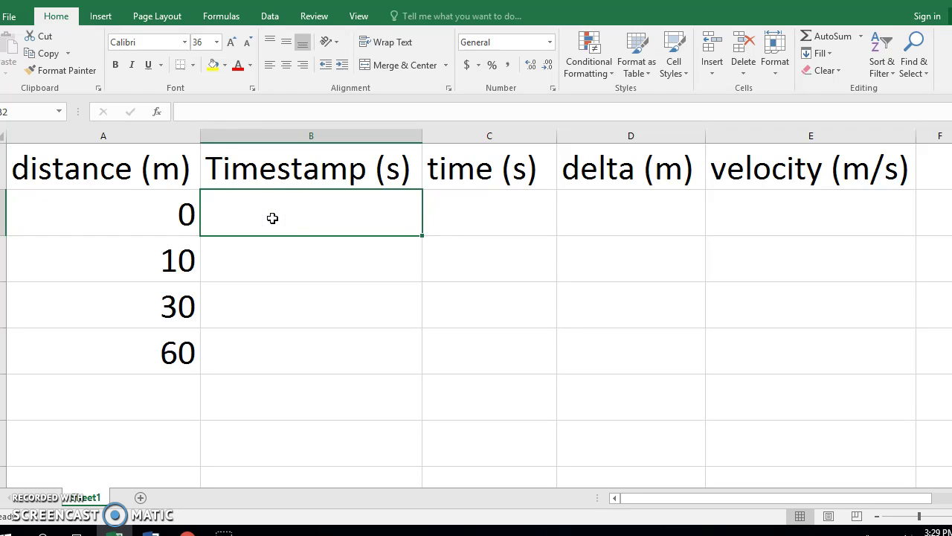
type("2.1")
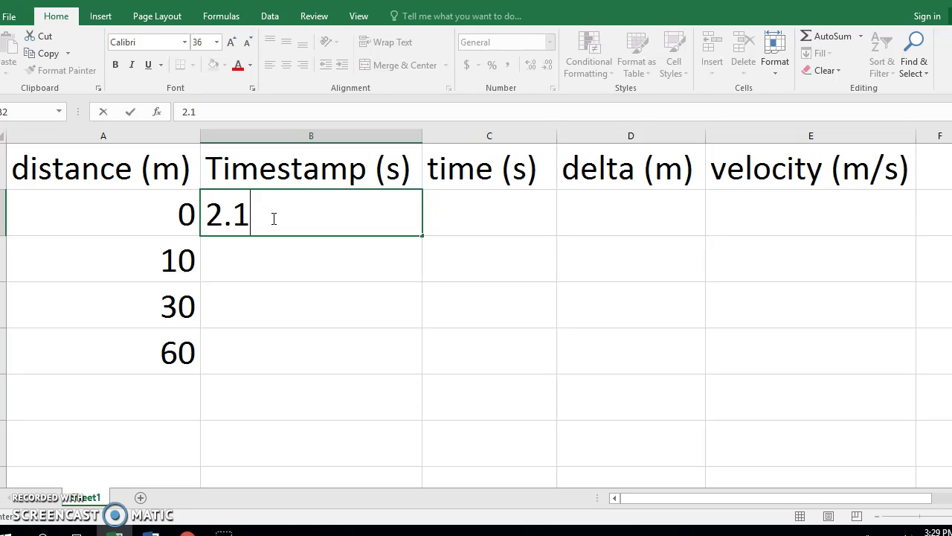
key("Return")
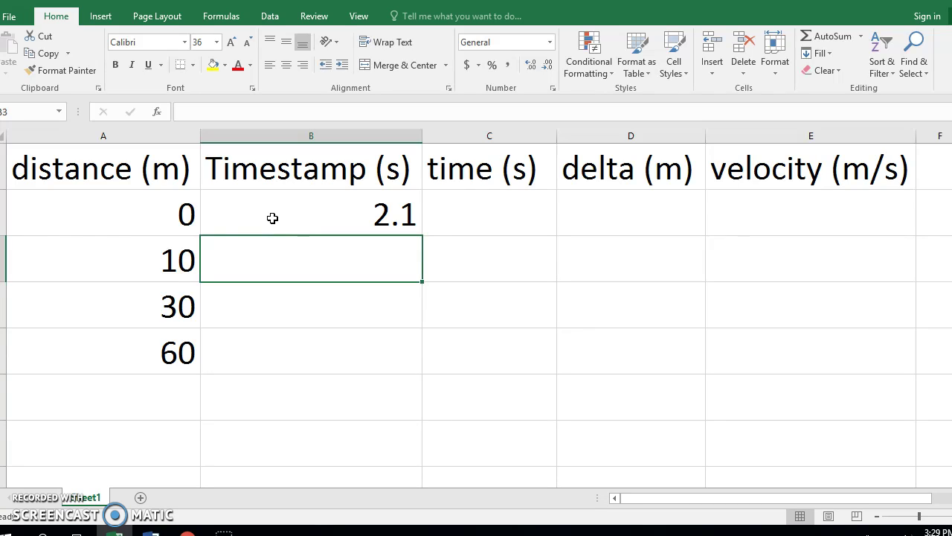
type("4.5")
key("Return")
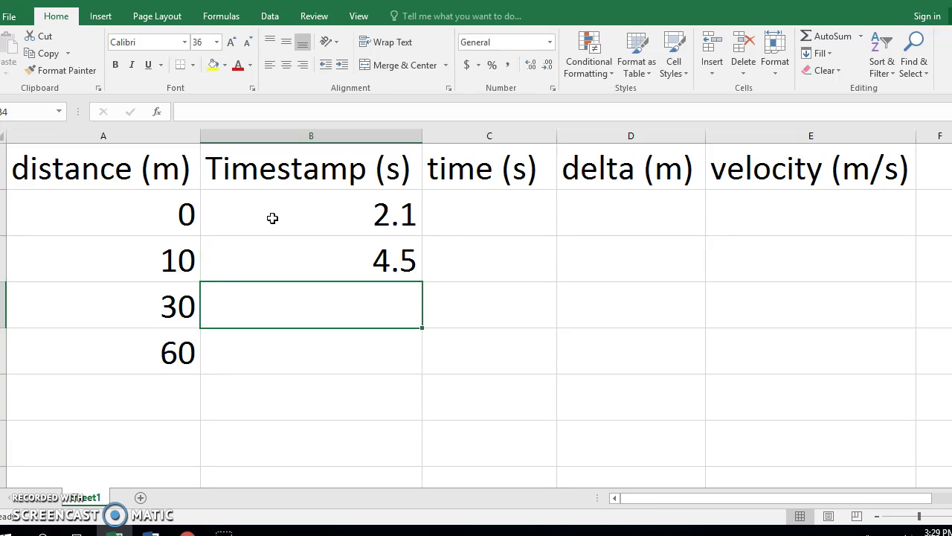
type("8.4")
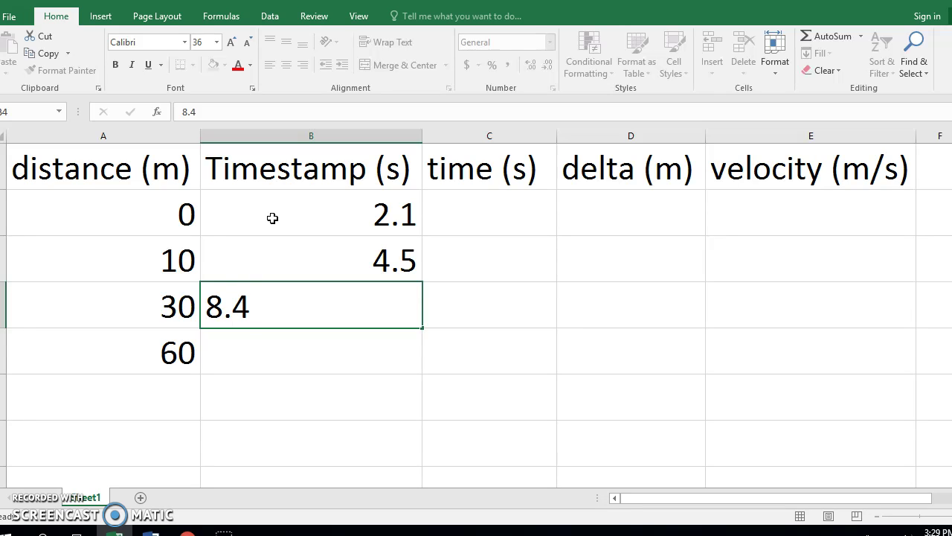
key("Return")
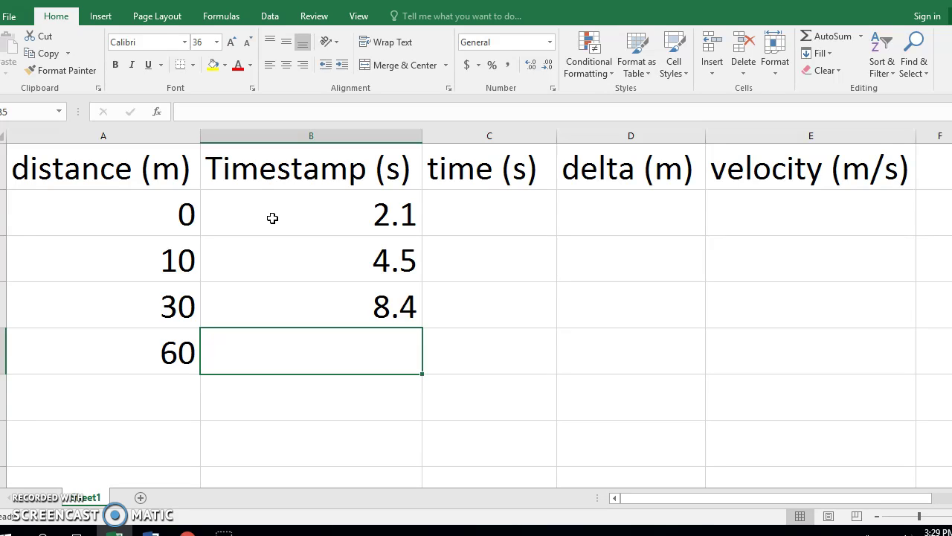
type("f19.")
key("BackSpace")
key("BackSpace")
key("BackSpace")
key("BackSpace")
type("1")
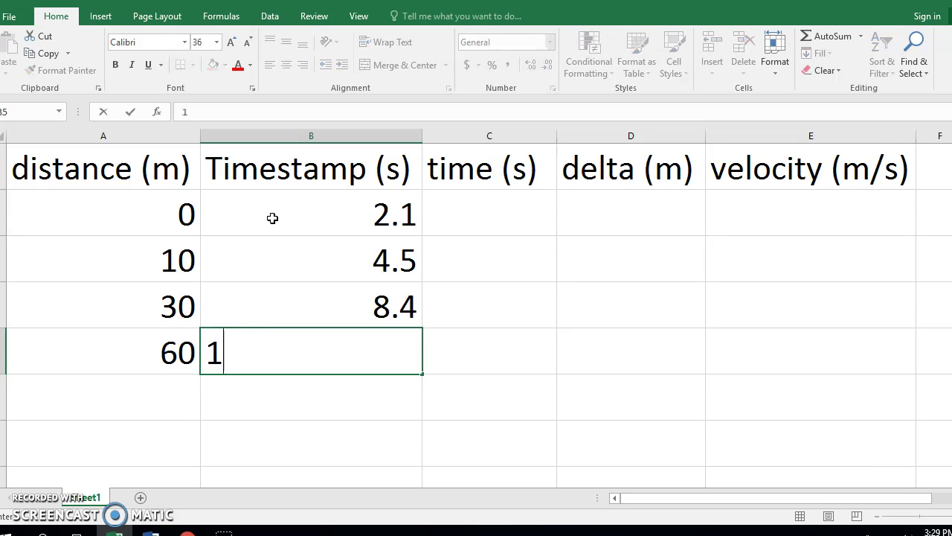
type("9.6")
key("Return")
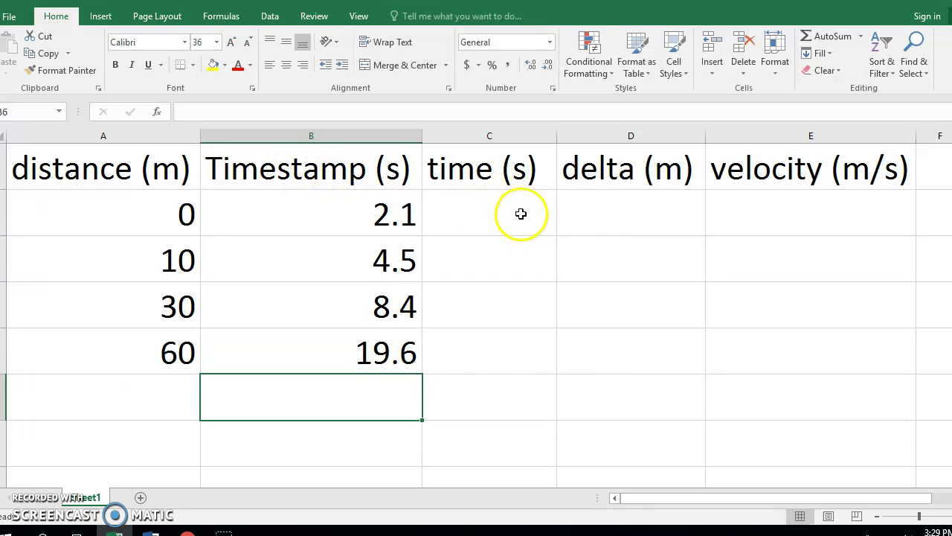
- Enter 0 in cell D2 as the first value of the delta column
left_click(593, 210)
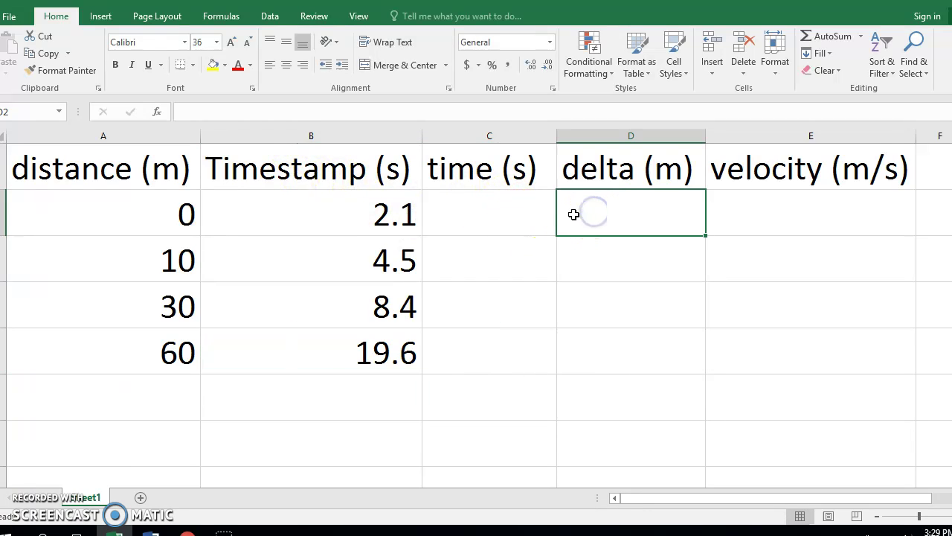
type("0")
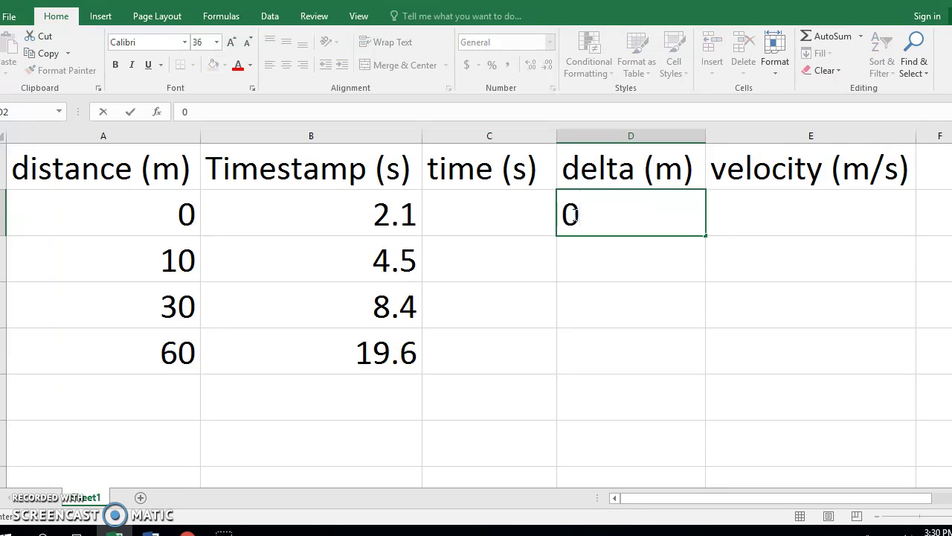
key("Return")
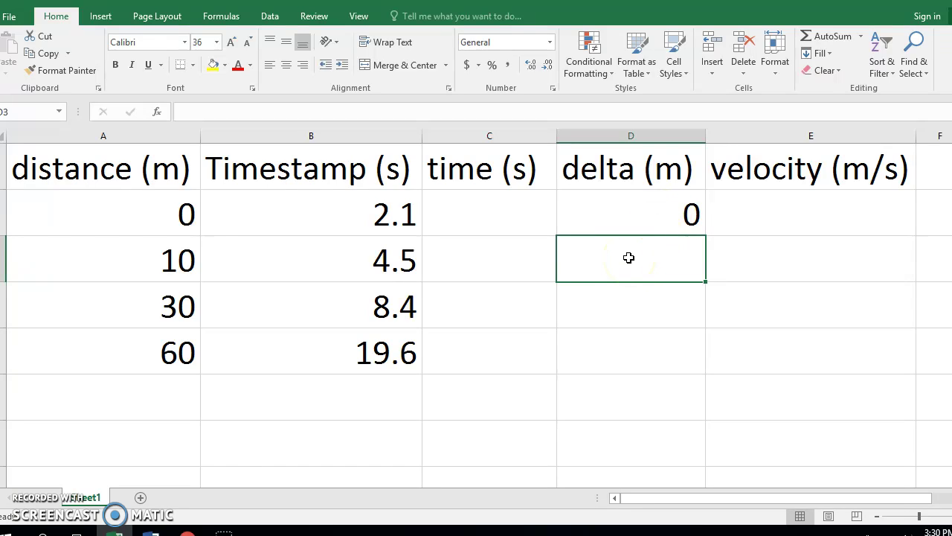
- Calculate the distance differences with the formula =A3-A2 in cell D3 and fill it down to D5
type("a2")
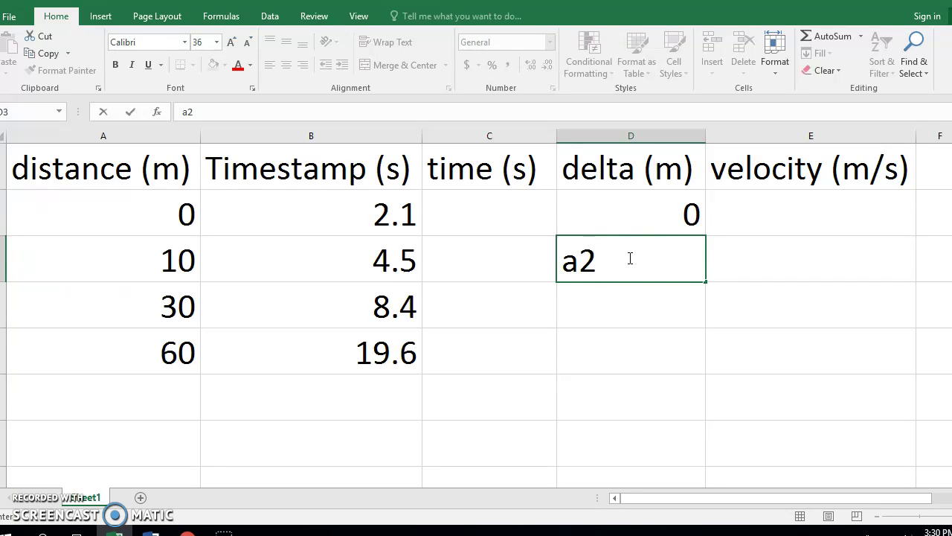
key("BackSpace")
type("3")
key("BackSpace")
key("BackSpace")
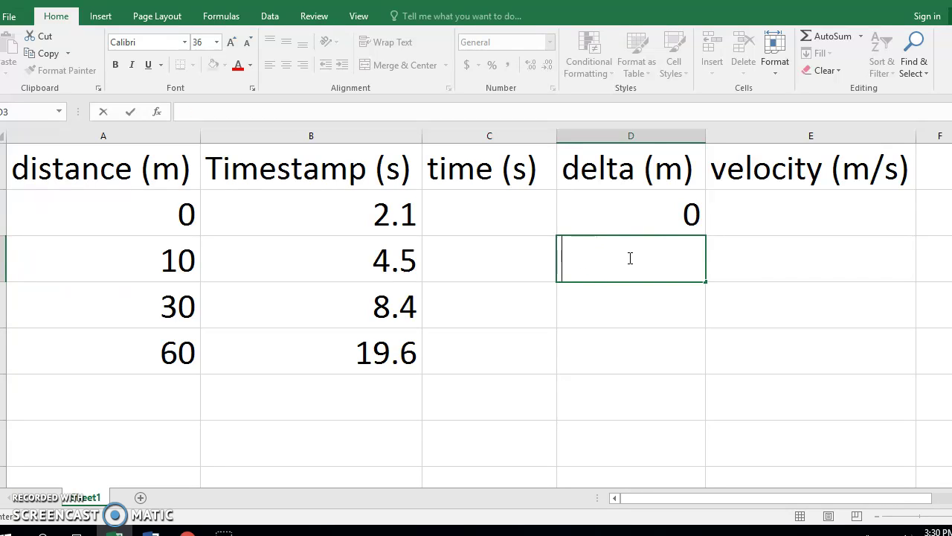
type("=")
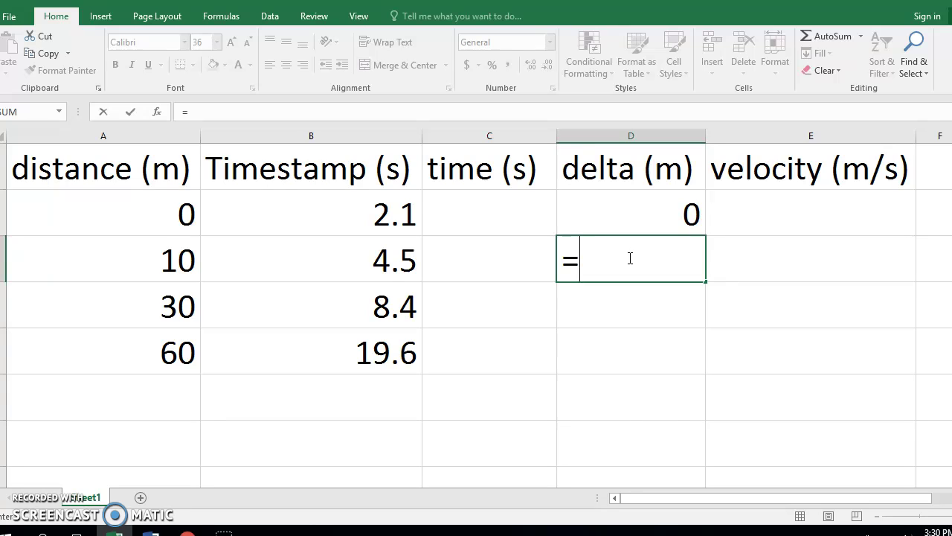
type("a3")
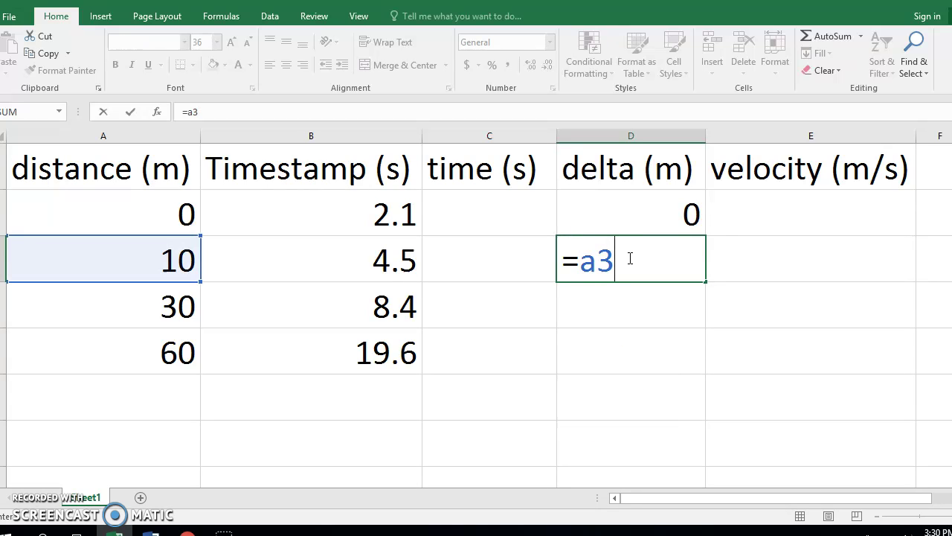
type("-a2")
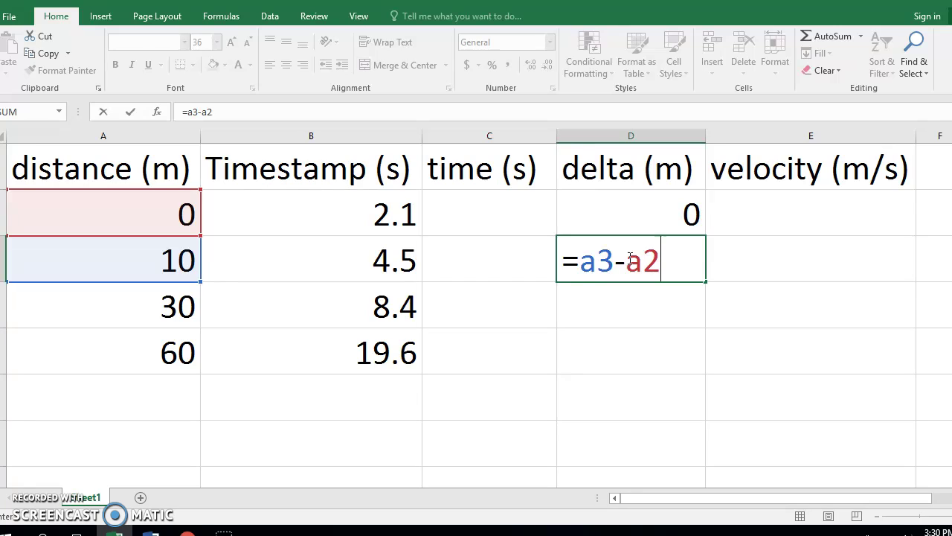
key("Return")
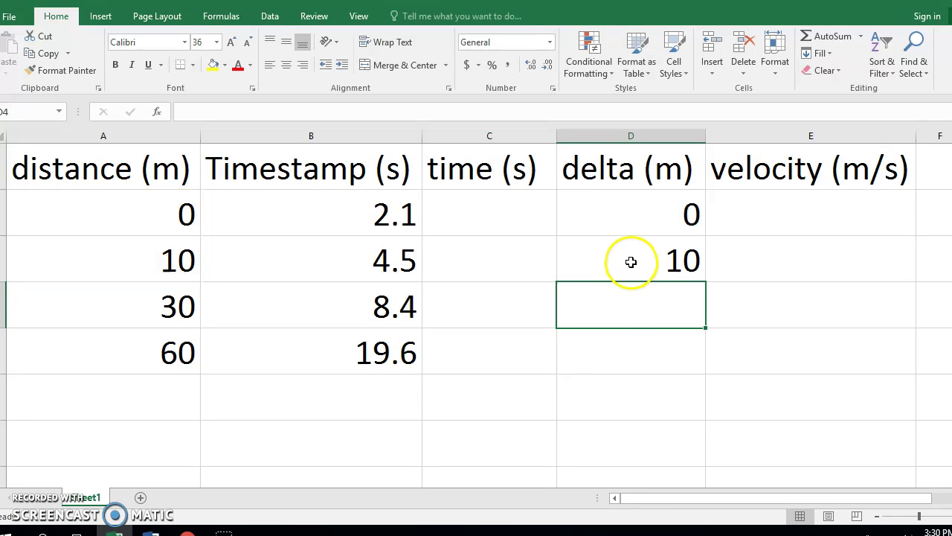
left_click(631, 262)
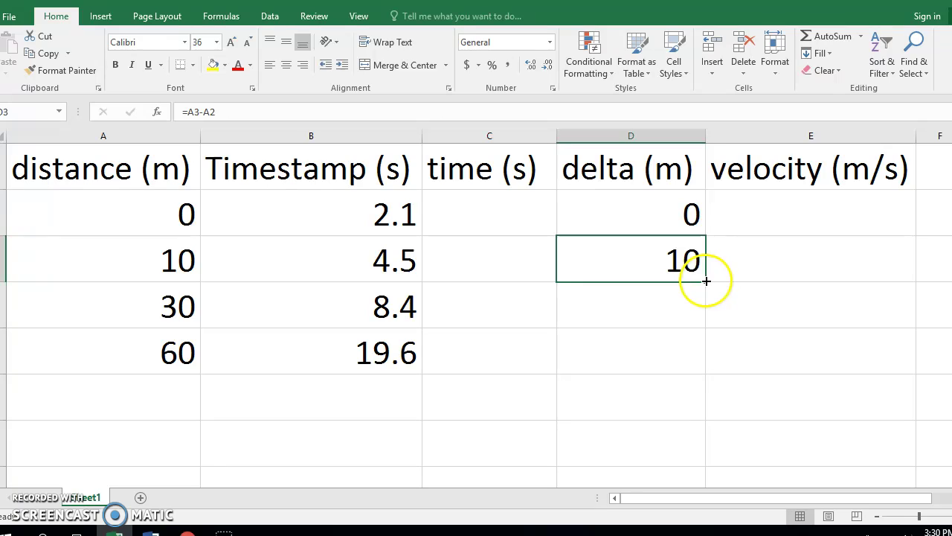
left_click_drag(706, 281, 701, 360)
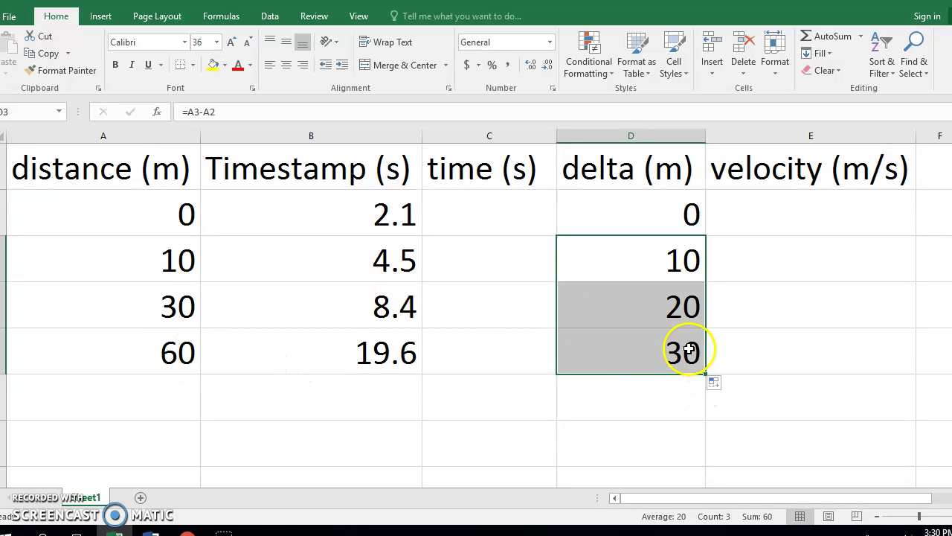
- Calculate the elapsed times with the formula =B3-B2 in cell C3 and fill it down to C5
left_click(474, 223)
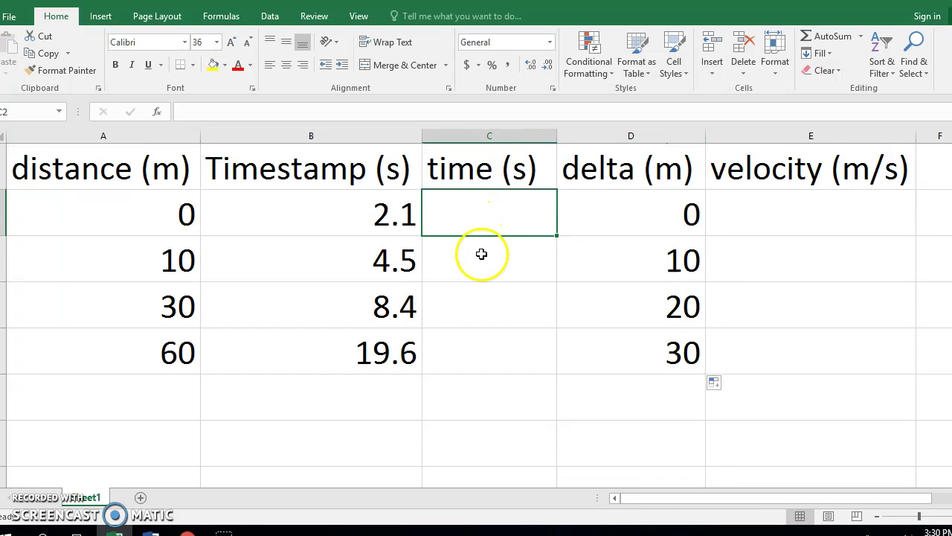
left_click(481, 254)
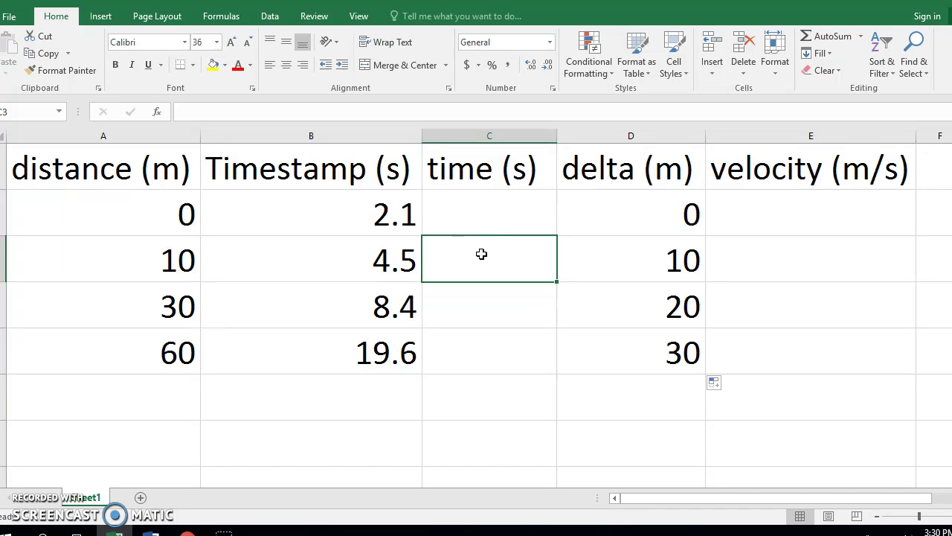
type("=")
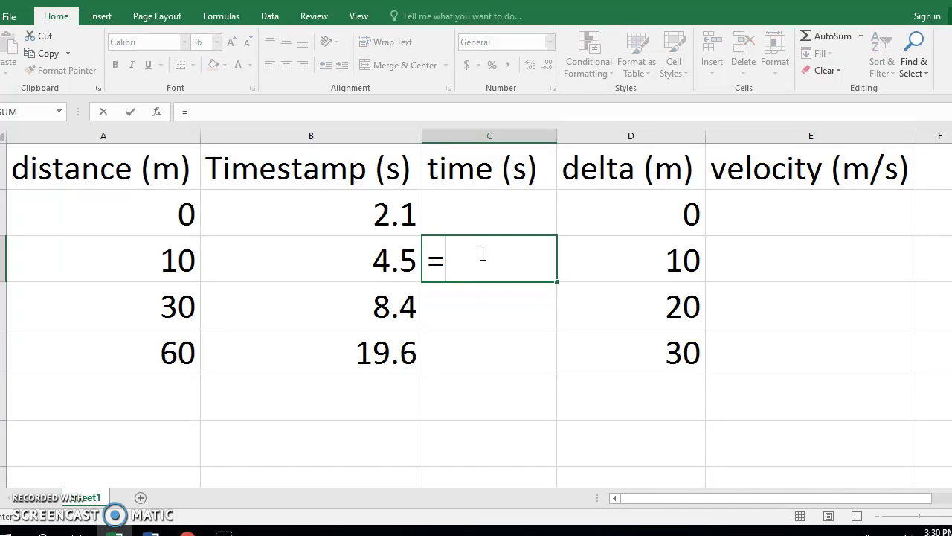
type("b3")
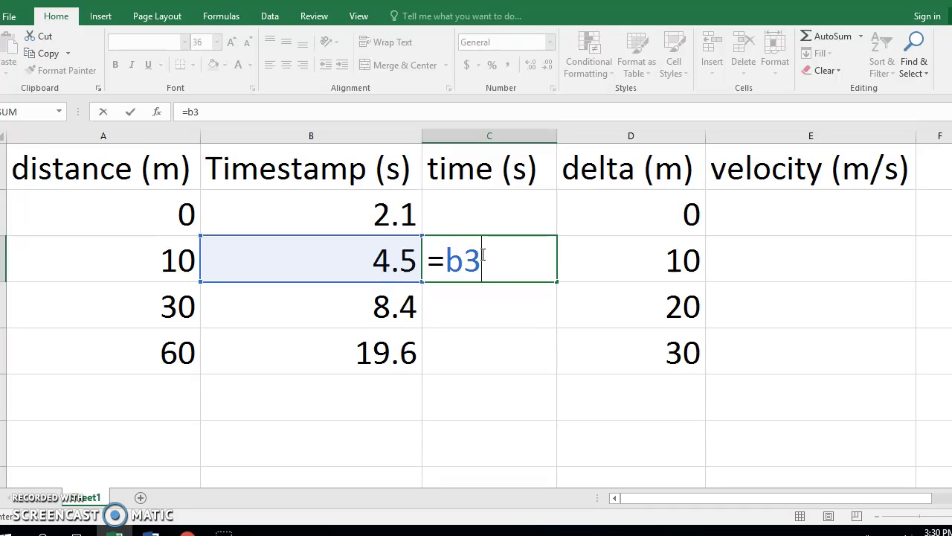
type("-b")
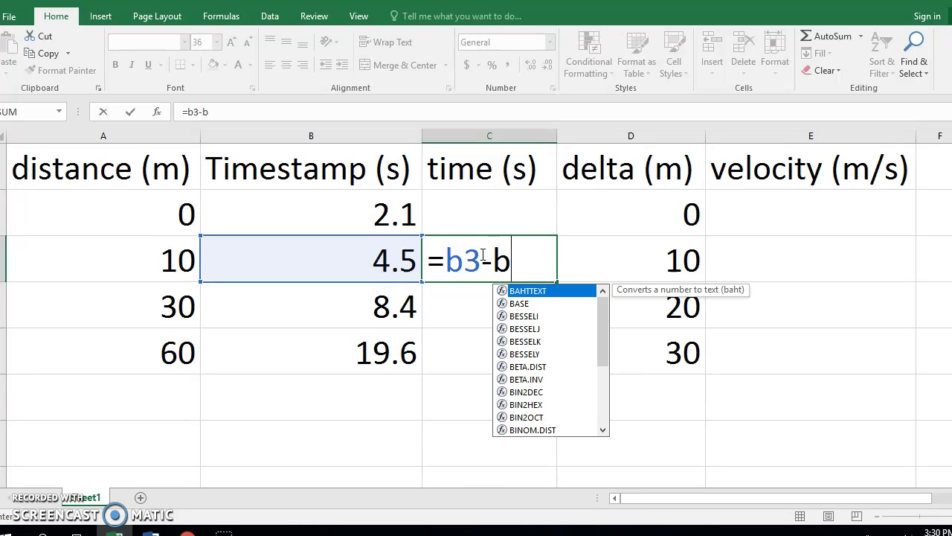
type("2")
key("Return")
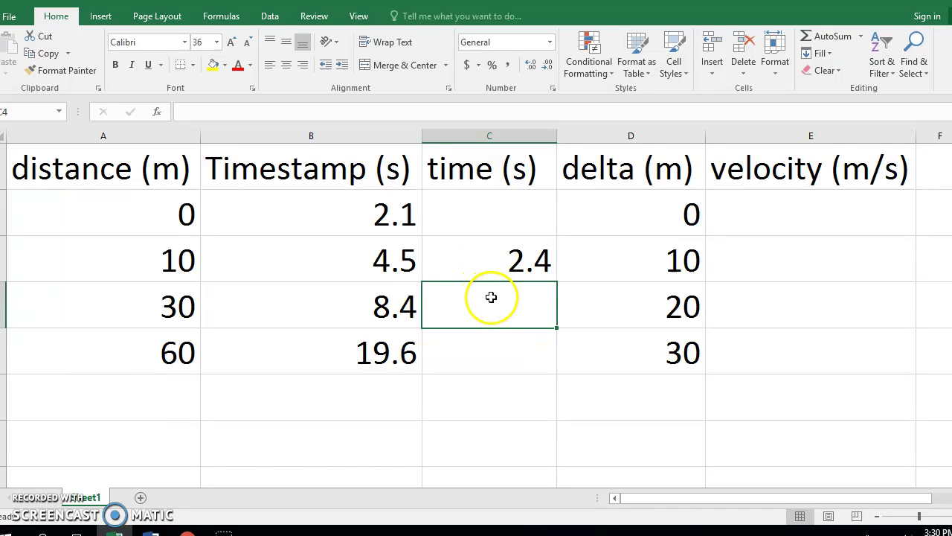
left_click(512, 276)
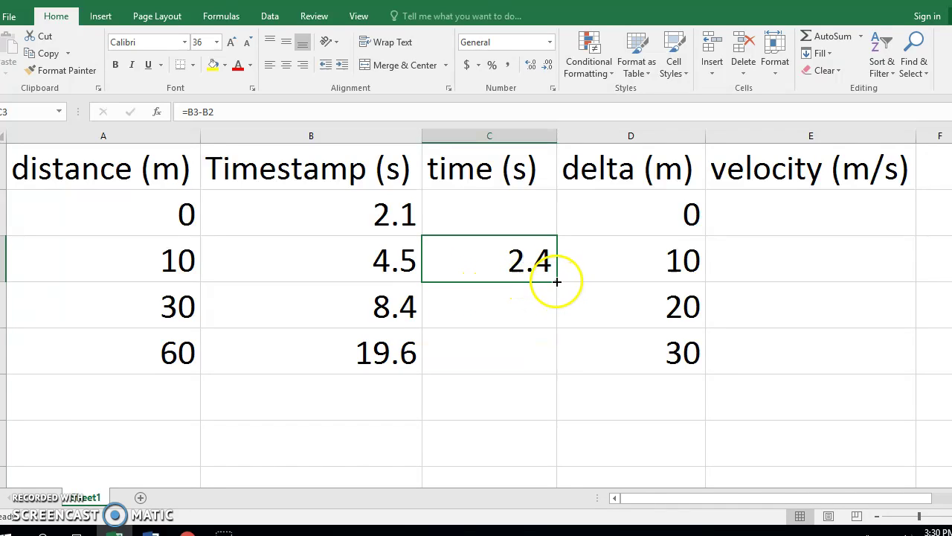
left_click_drag(557, 282, 544, 363)
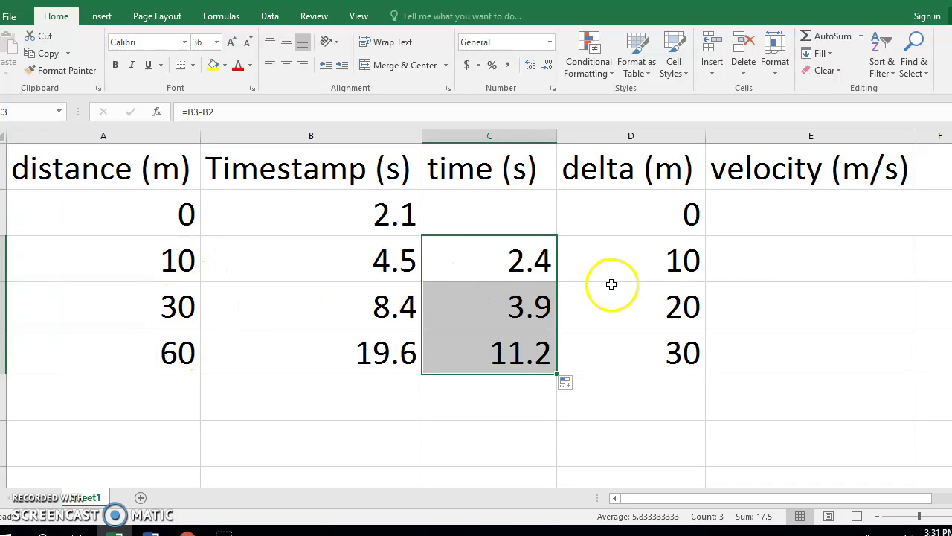
- Enter 0 in cell E2 as the first value of the velocity column
left_click(753, 217)
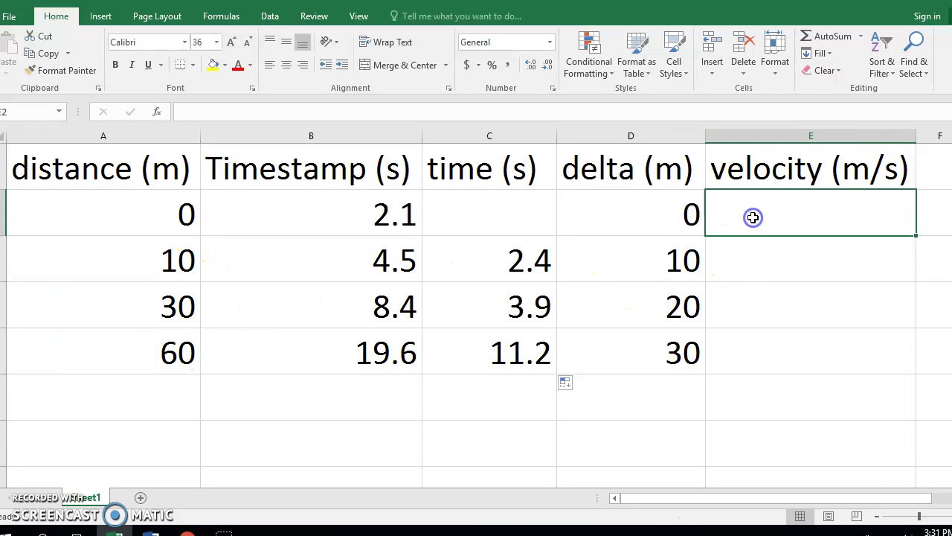
type("0")
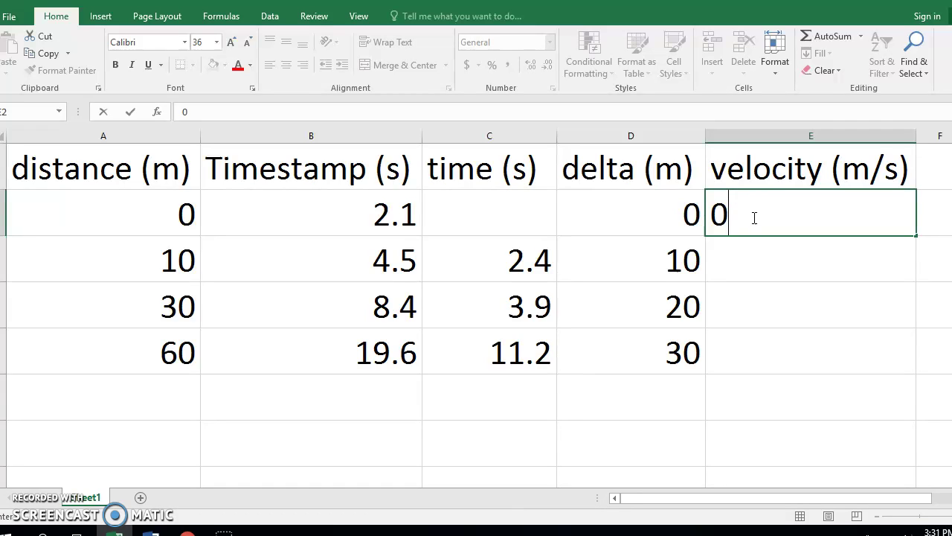
key("Return")
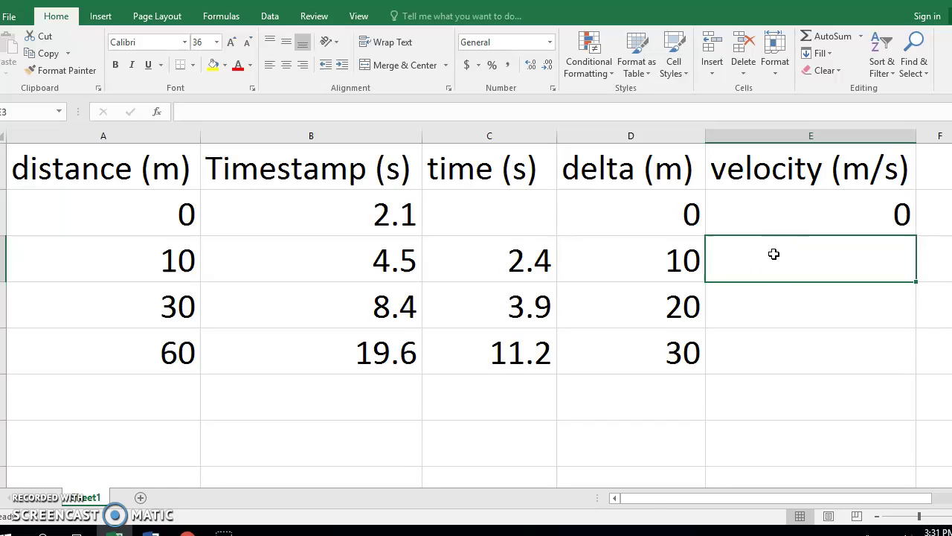
- Calculate the velocities with the formula =D3/C3 in cell E3 and fill it down to E5
type("=")
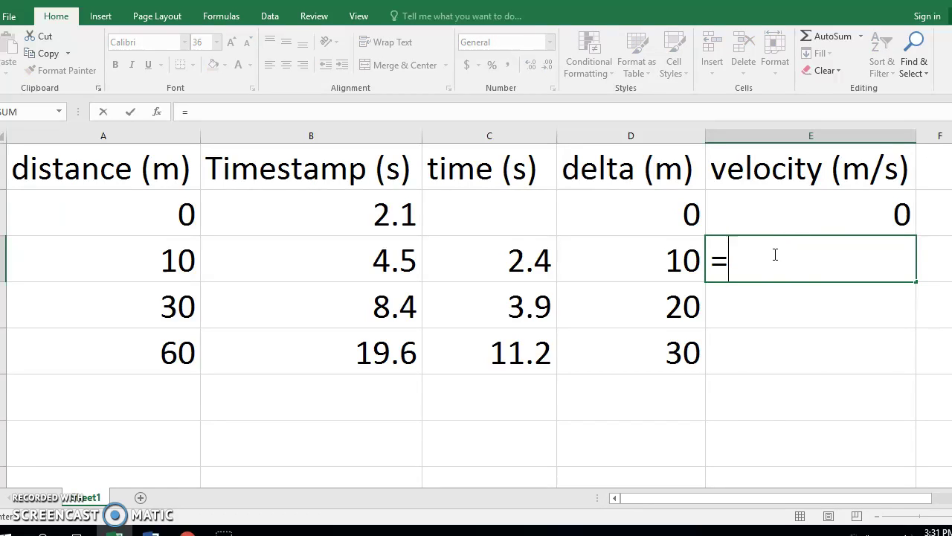
type("d3")
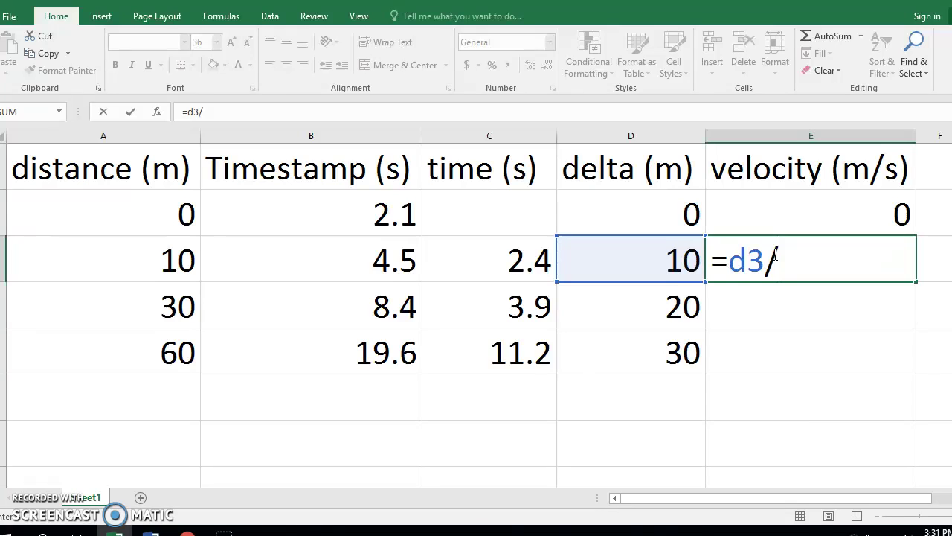
type("/a")
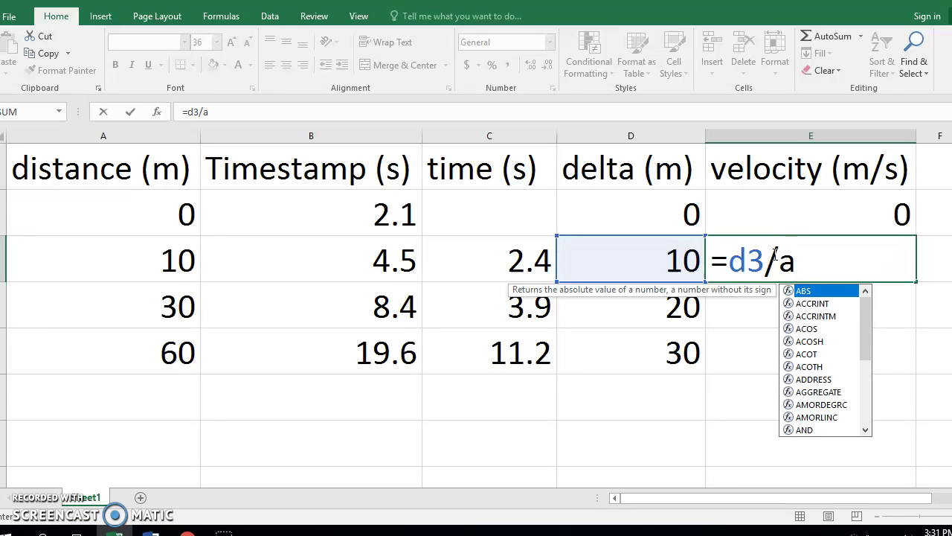
key("BackSpace")
type("ce")
key("BackSpace")
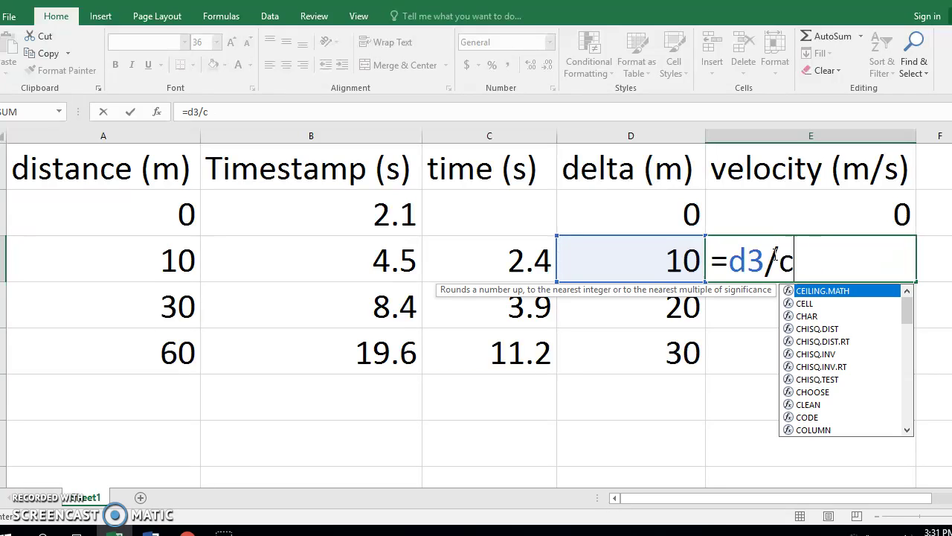
type("3")
key("Return")
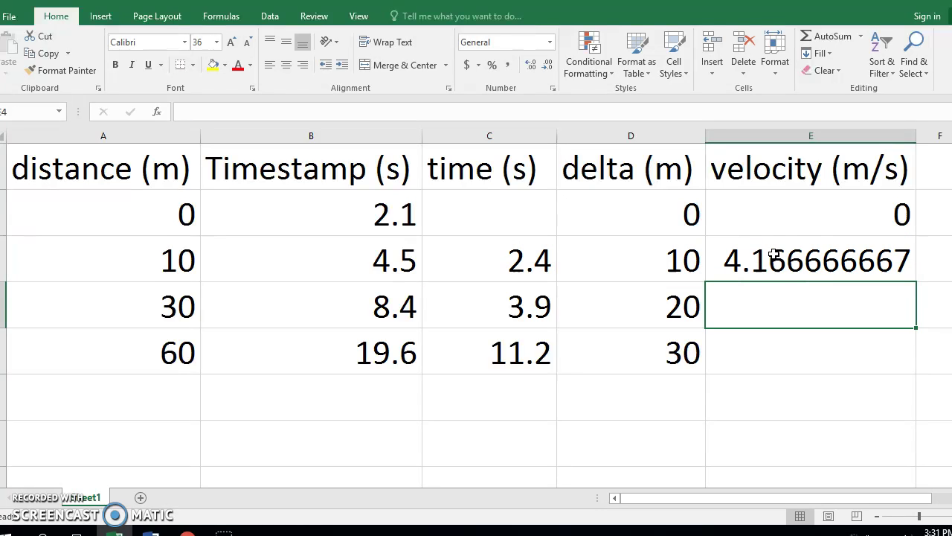
left_click(777, 260)
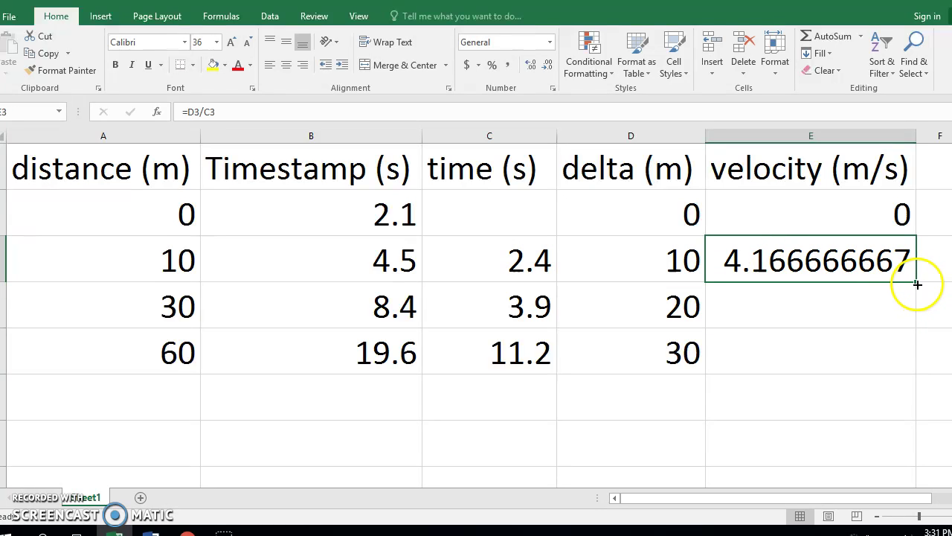
left_click_drag(917, 282, 900, 356)
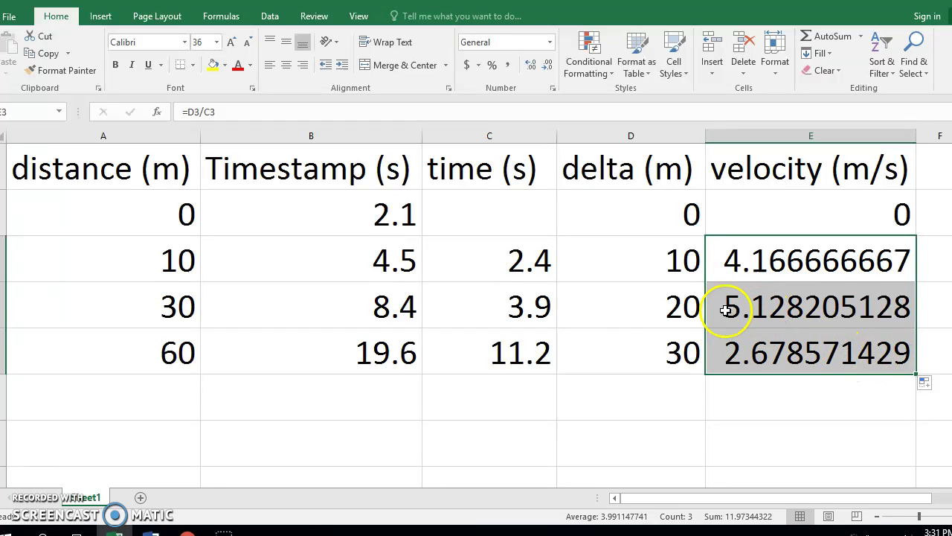
- Change the timestamp for the 60 m distance in cell B5 to 14.1
left_click(379, 354)
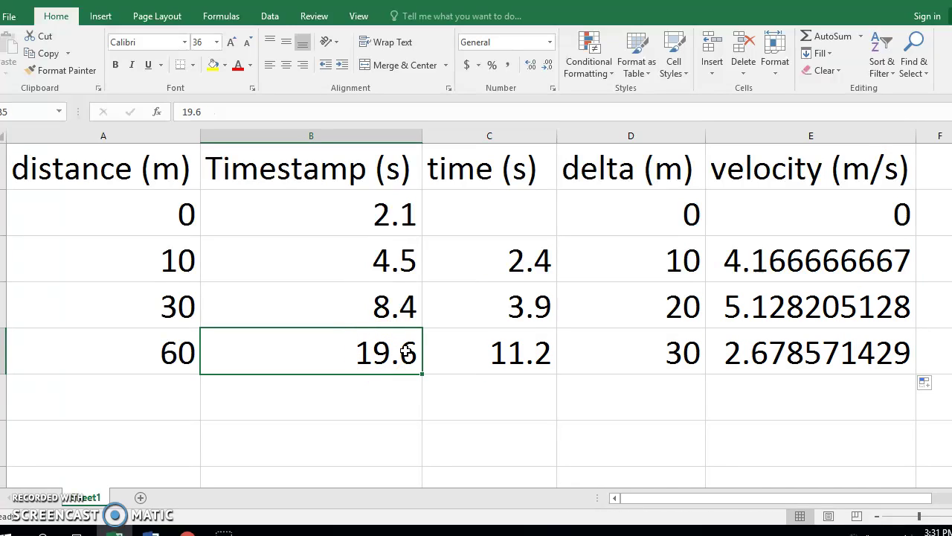
type("14")
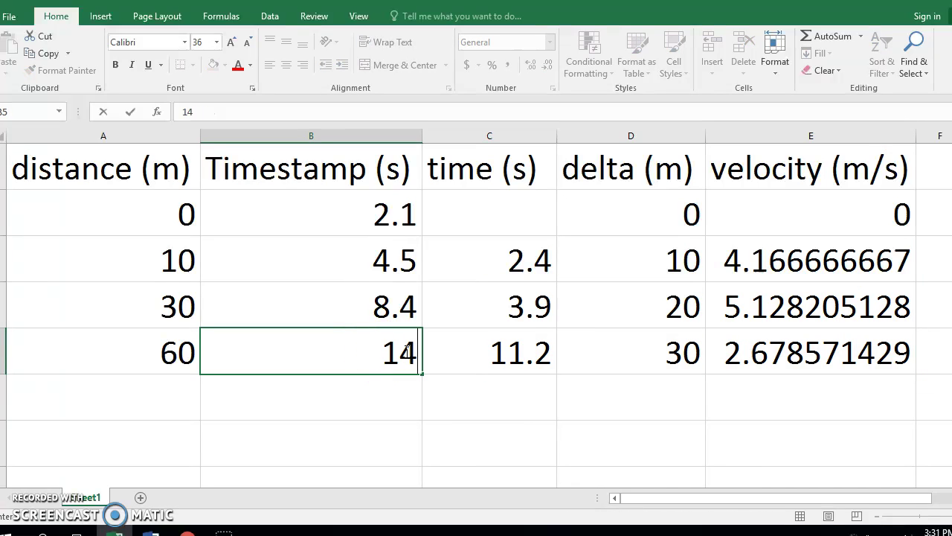
type(".1")
key("Return")
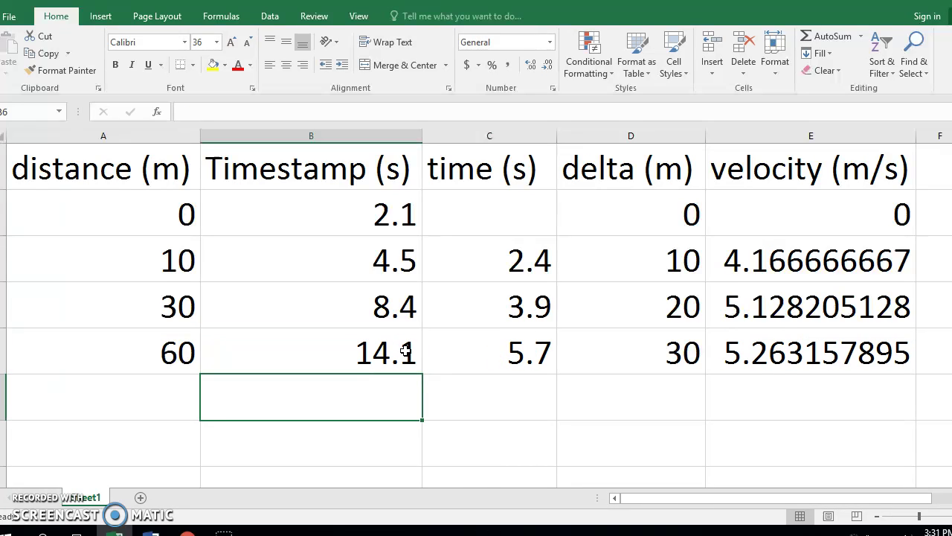